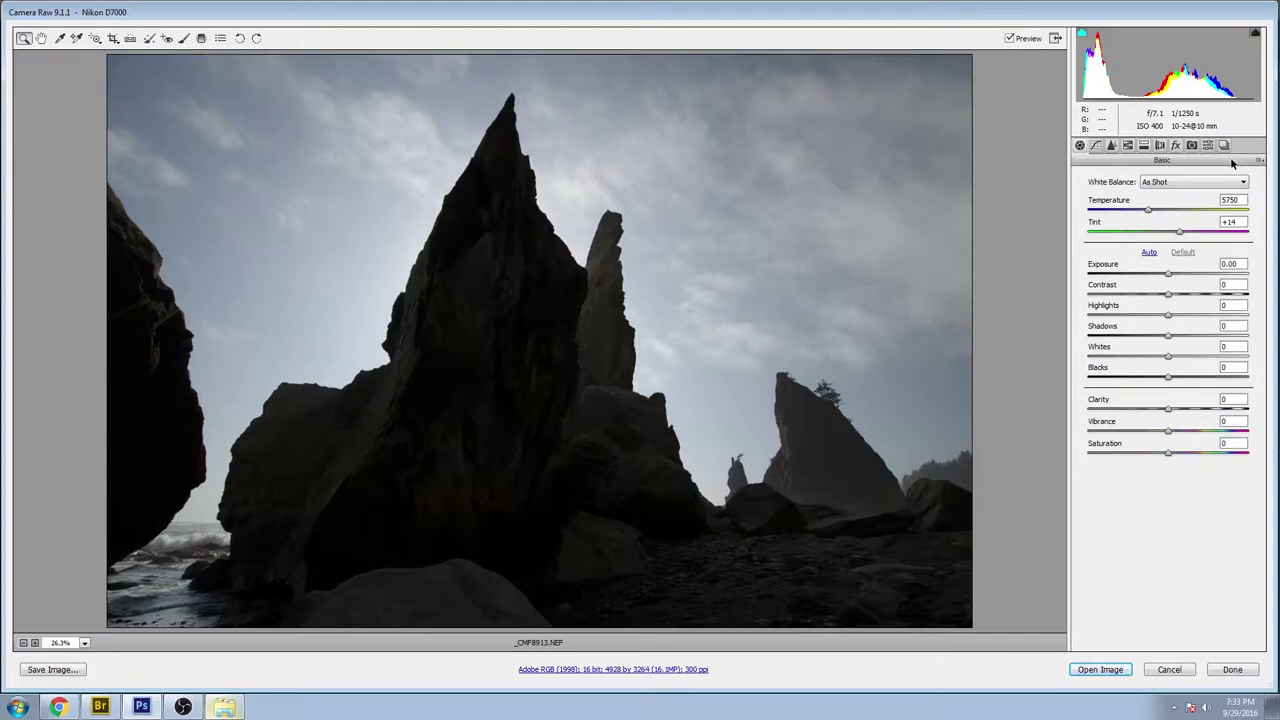
Step: Flip between the before and after snapshots repeatedly, ending on after, then view its Basic tone settings
left_click(1224, 146)
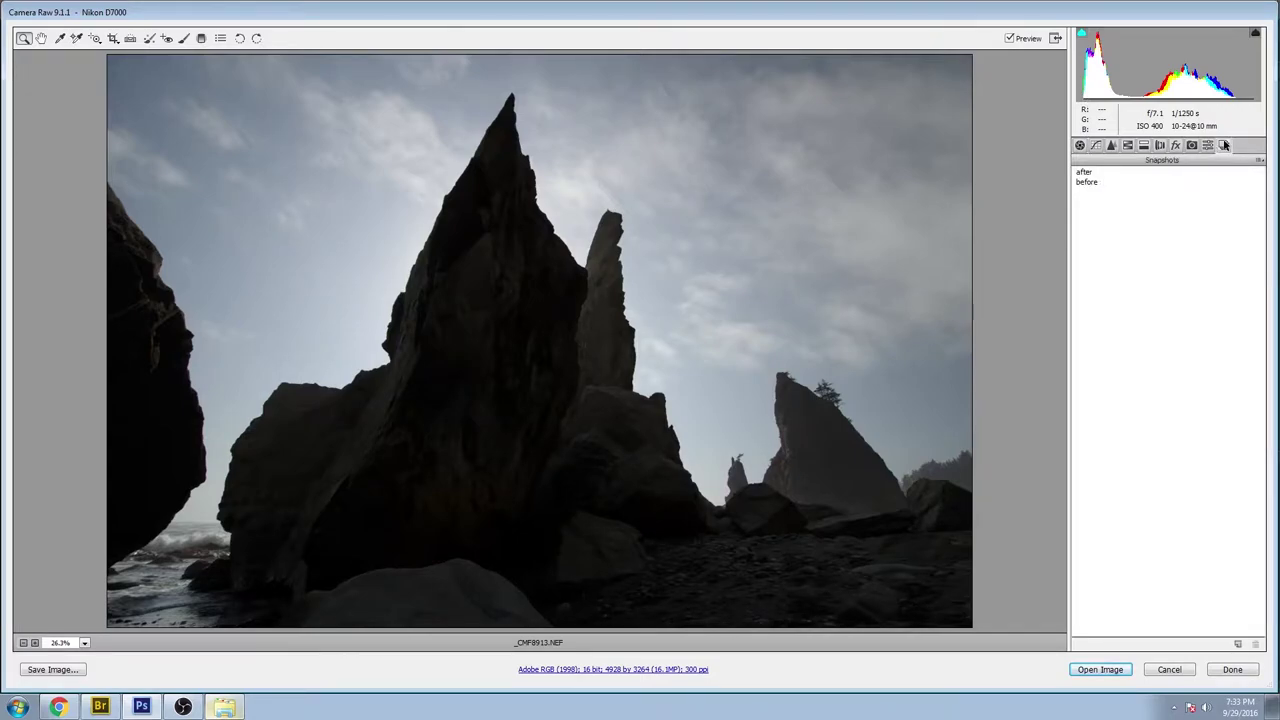
left_click(1085, 174)
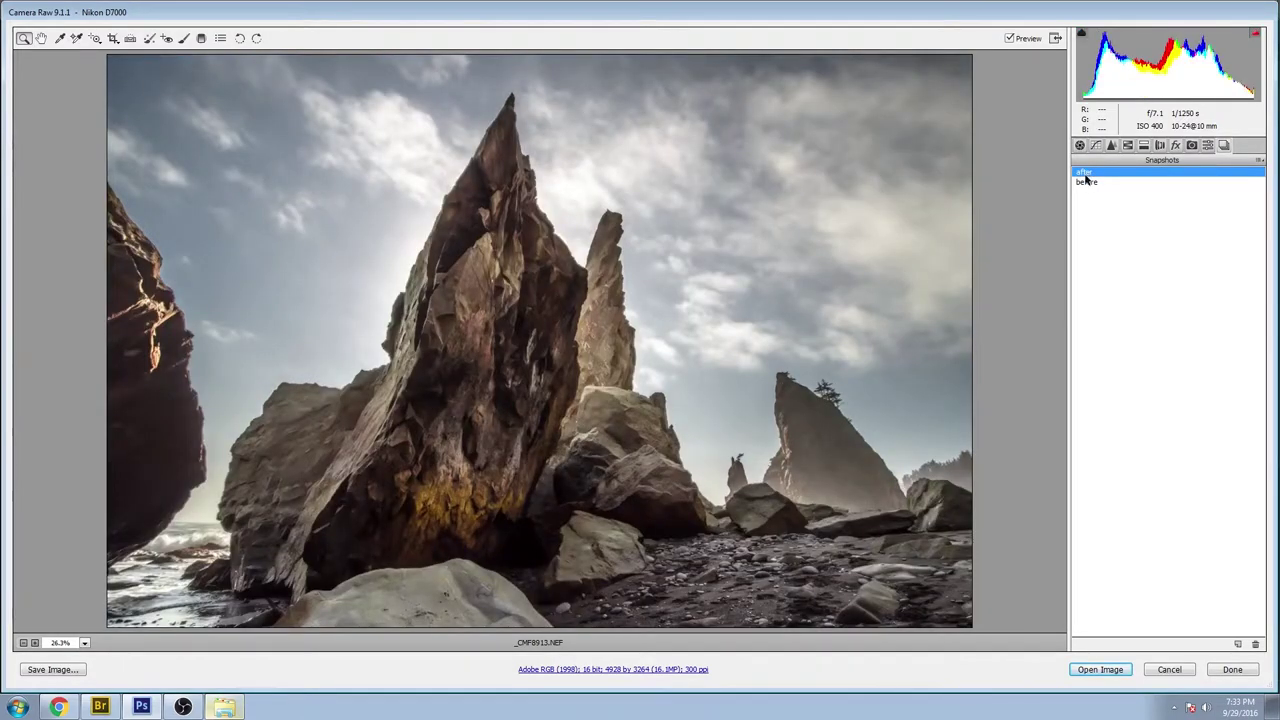
left_click(1087, 184)
left_click(1086, 174)
left_click(1088, 183)
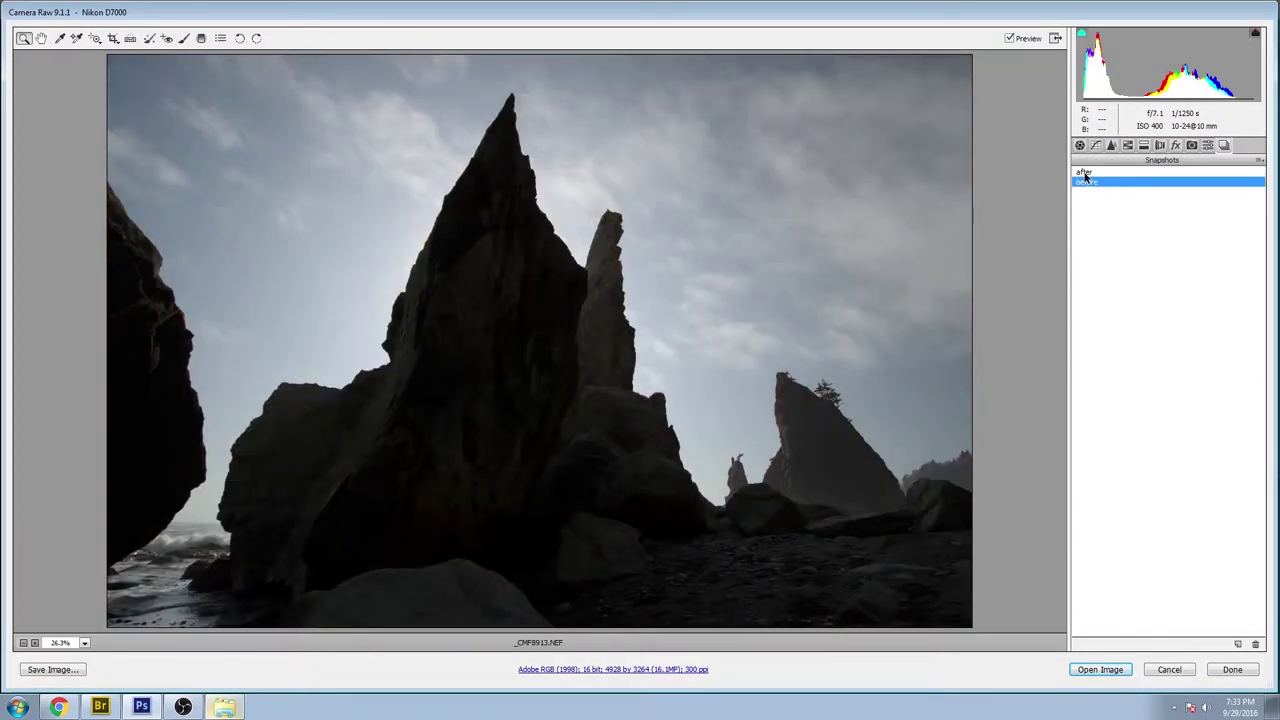
left_click(1085, 174)
left_click(1087, 184)
left_click(1085, 174)
left_click(1087, 182)
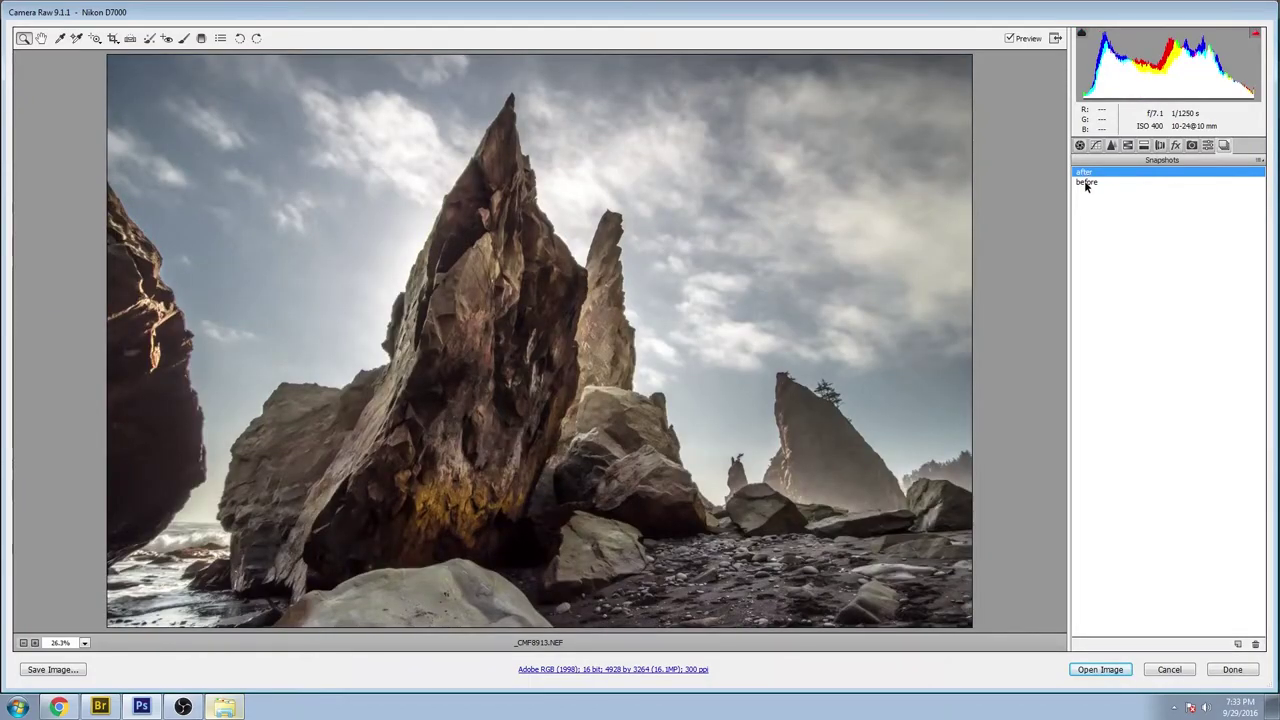
left_click(1083, 174)
left_click(1081, 146)
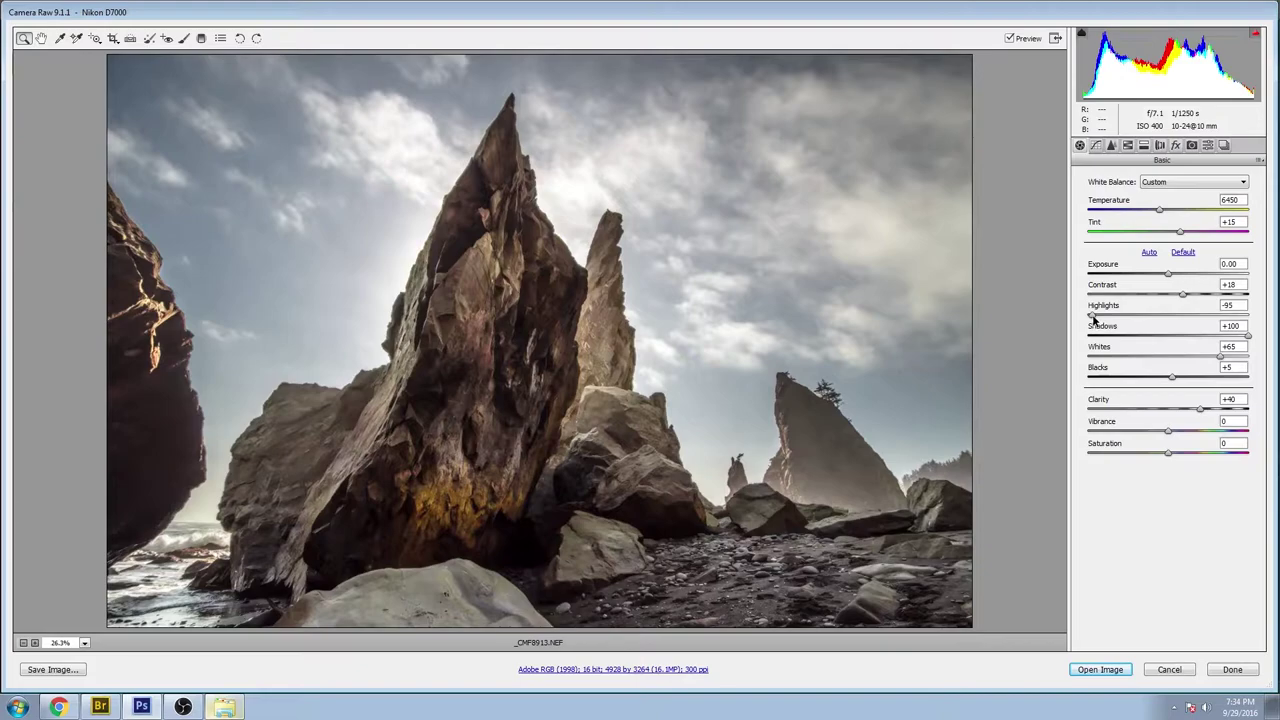
Step: Preview the Highlights effect on the sky, then lower the Oranges hue in the HSL panel
mouse_move(1092, 316)
left_mouse_down()
mouse_move(1205, 320)
mouse_move(1090, 316)
left_mouse_up()
left_click(1127, 145)
left_click_drag(1168, 262, 1119, 260)
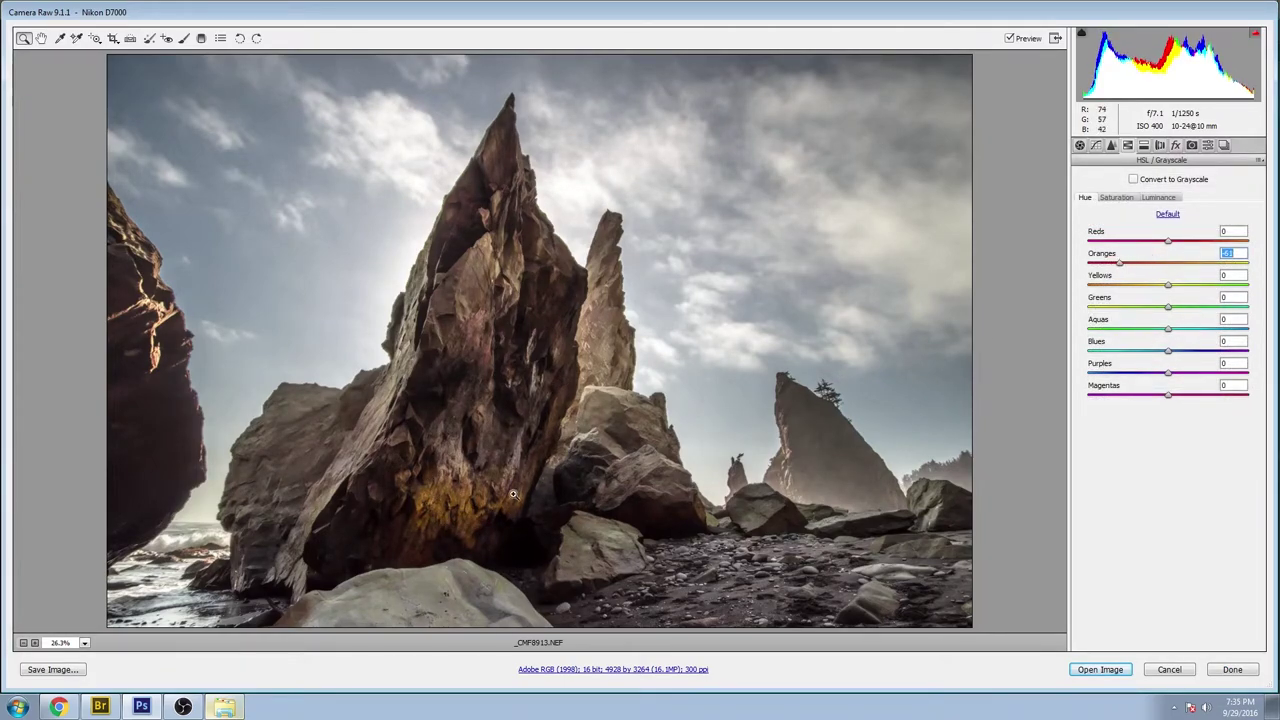
Step: Review the HSL Saturation and Luminance values, then cancel out of Camera Raw
left_click(1110, 197)
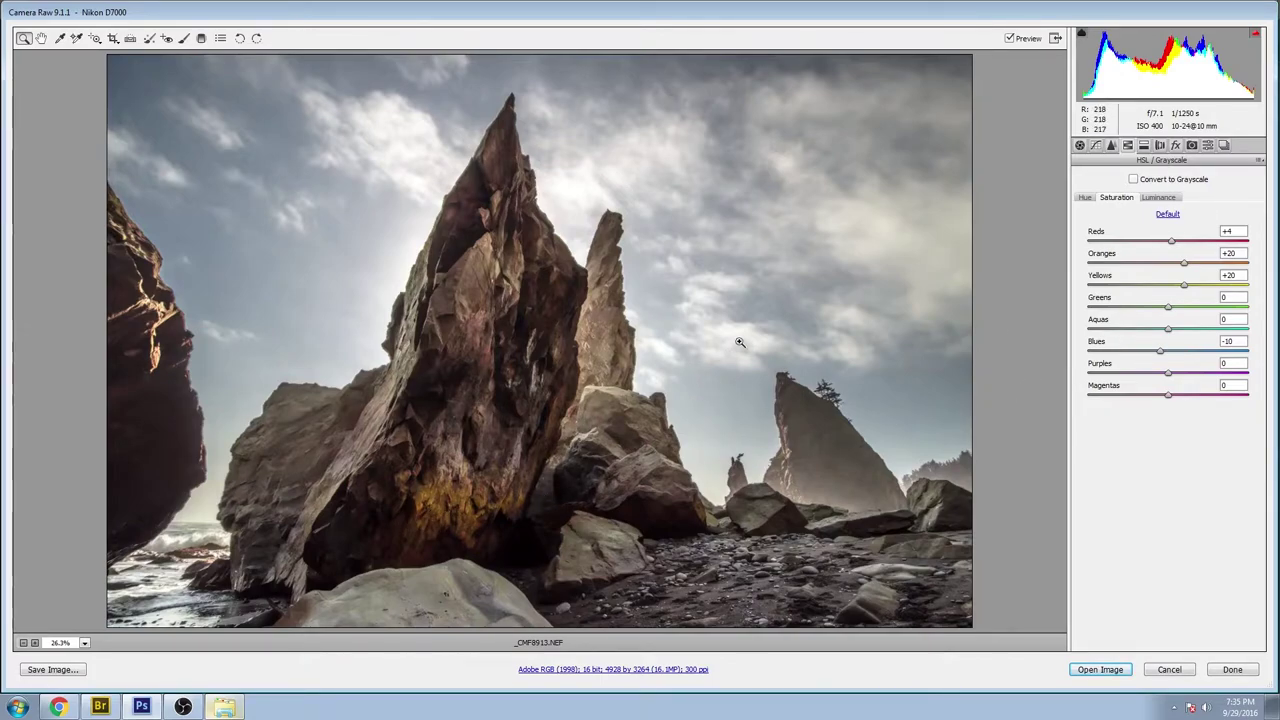
left_click(1163, 198)
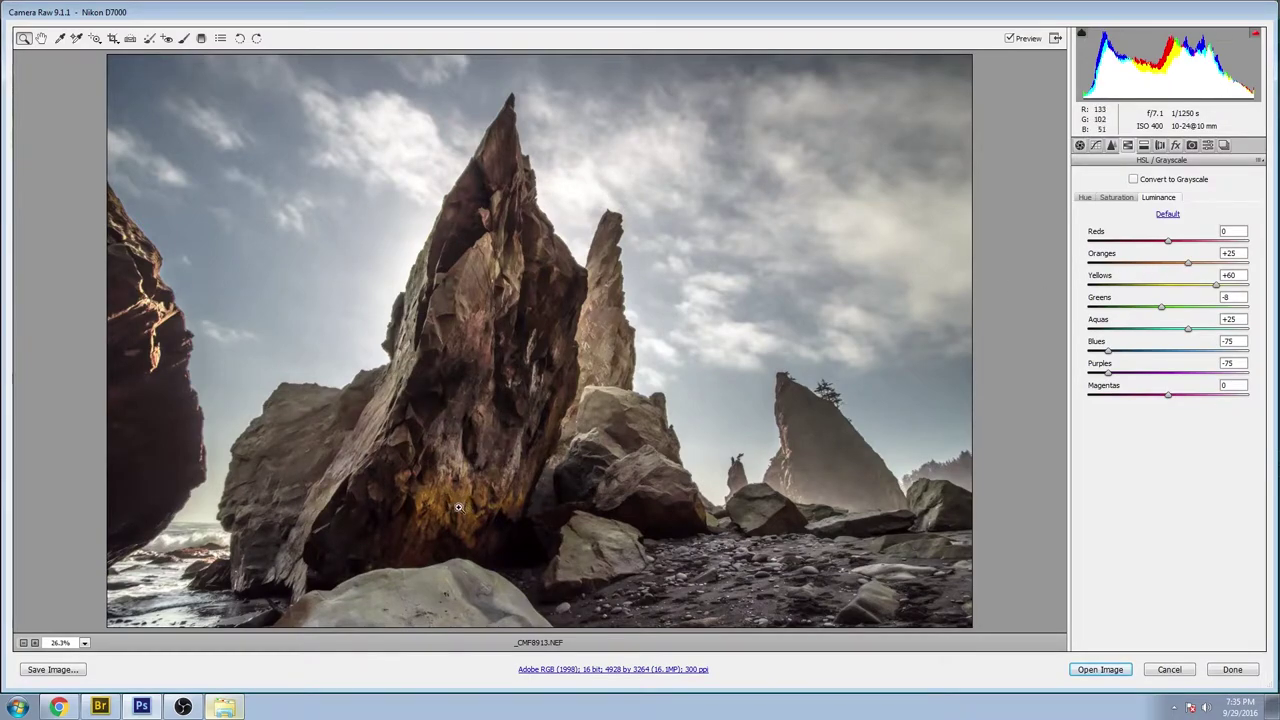
left_click(1168, 670)
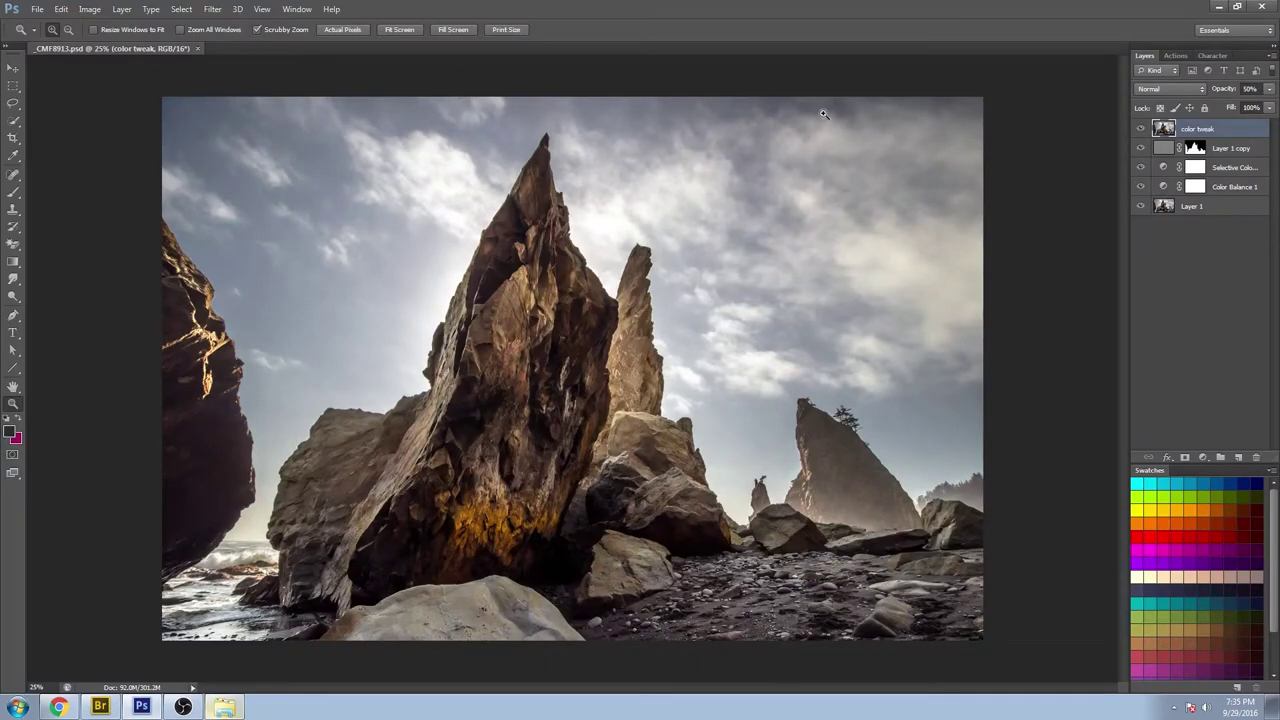
Step: Hide all edit layers to see the original, then show them again with Color Balance 1 on
left_click_drag(1140, 128, 1136, 188)
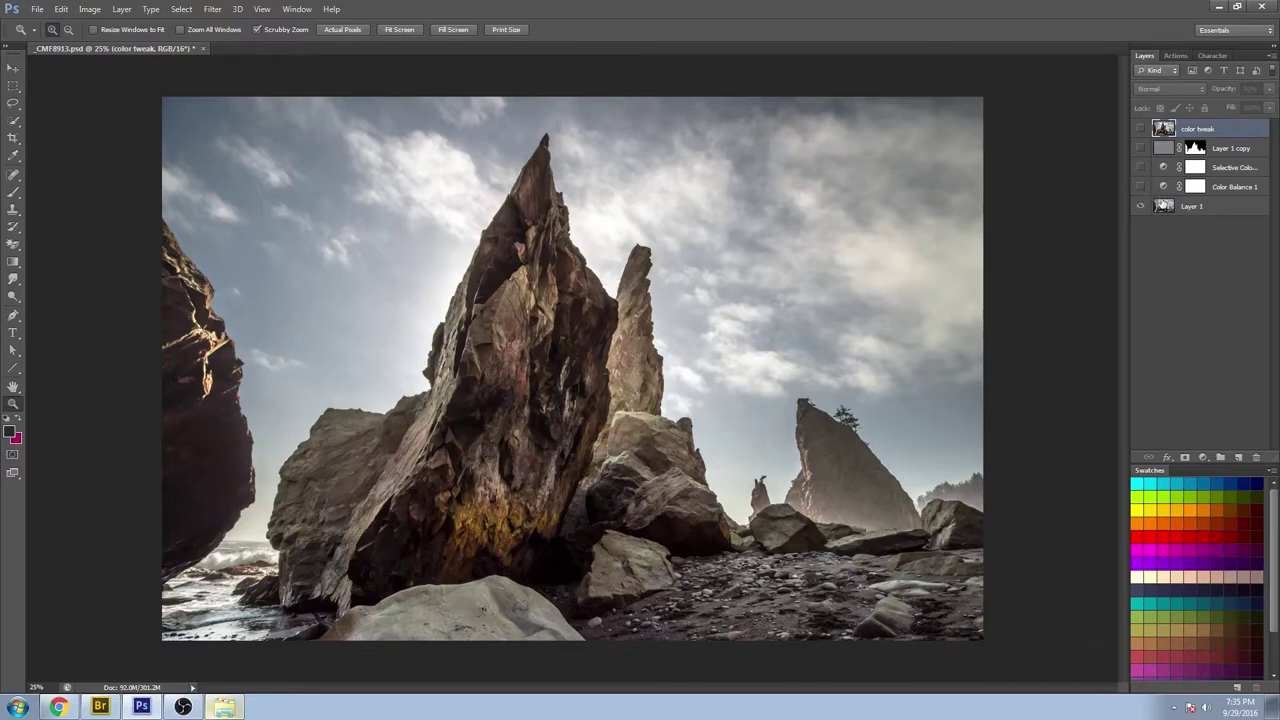
left_click_drag(1140, 190, 1146, 113)
left_click(1140, 187)
Step: Zoom into the main rock's base, compare Color Balance 1 on and off, then zoom back out
left_click_drag(506, 530, 702, 455)
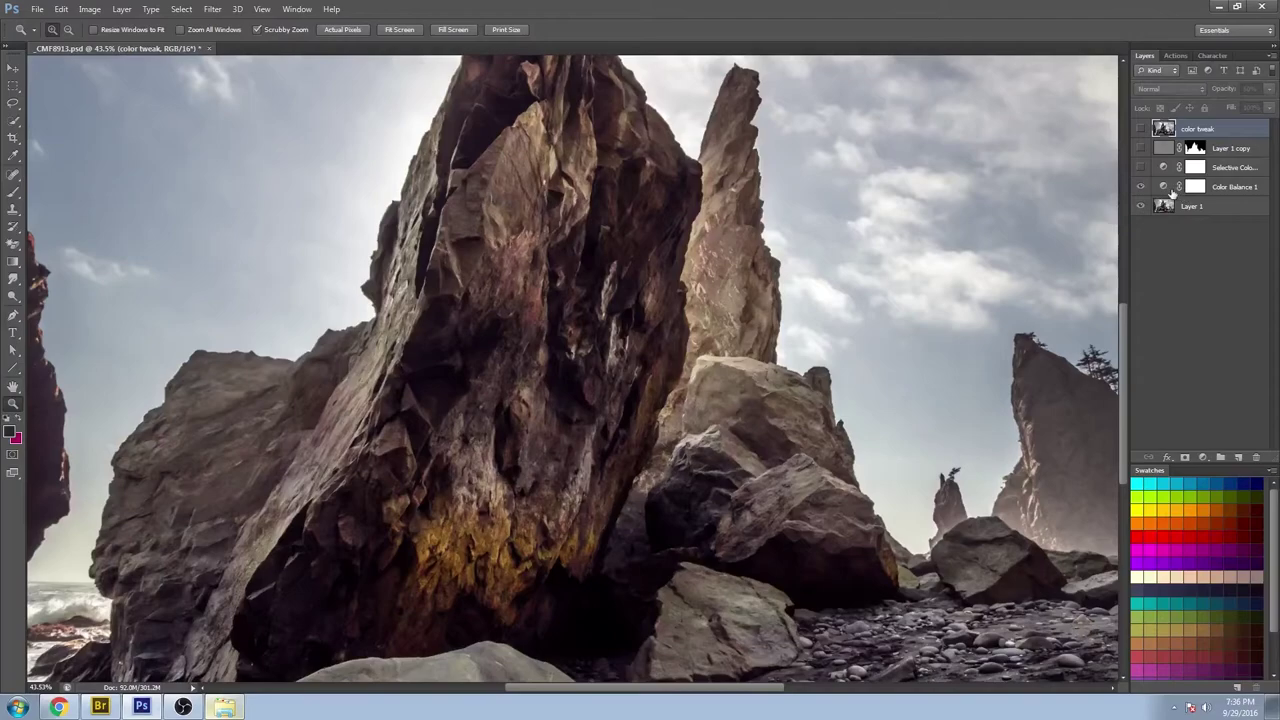
left_click(1142, 187)
left_click(1142, 187)
left_click(1140, 188)
left_click(1143, 188)
right_click(619, 368)
left_click(670, 450)
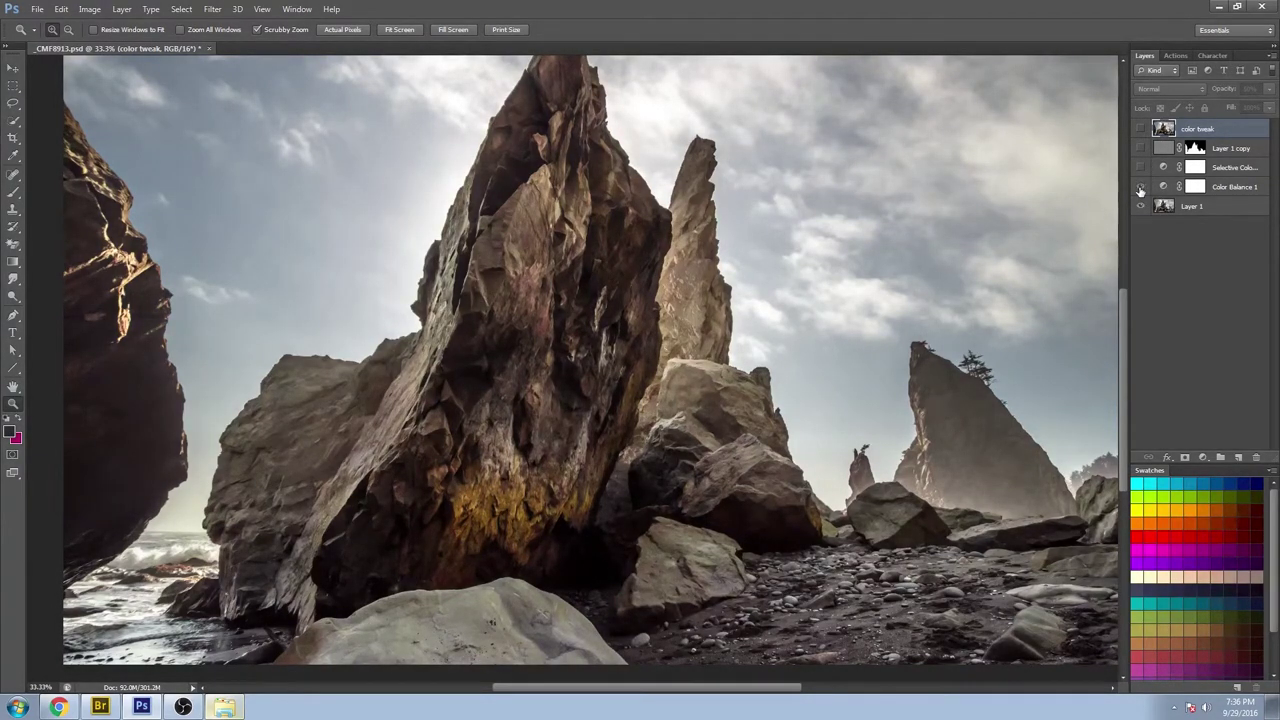
left_click(1140, 187)
Step: Inspect the Color Balance 1 settings, switching its tonal range to Shadows
left_click(1238, 189)
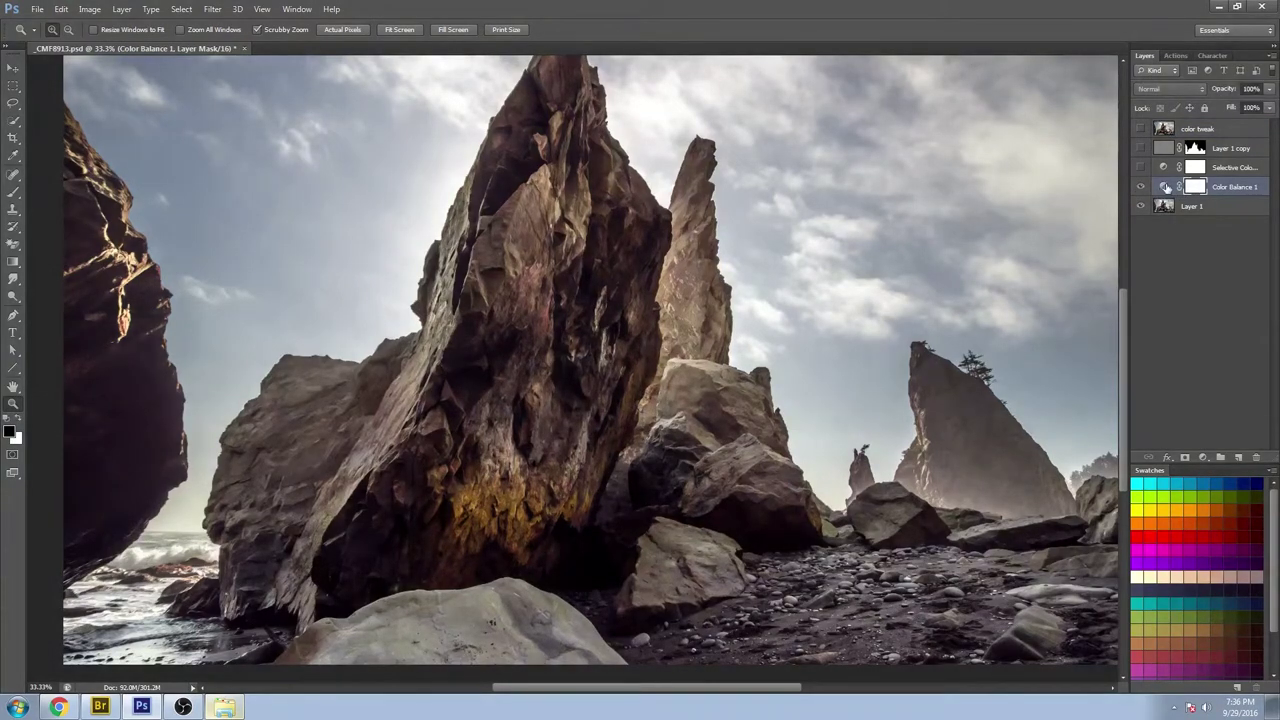
left_click(1163, 188)
left_click_drag(1034, 82, 980, 156)
left_click(1022, 199)
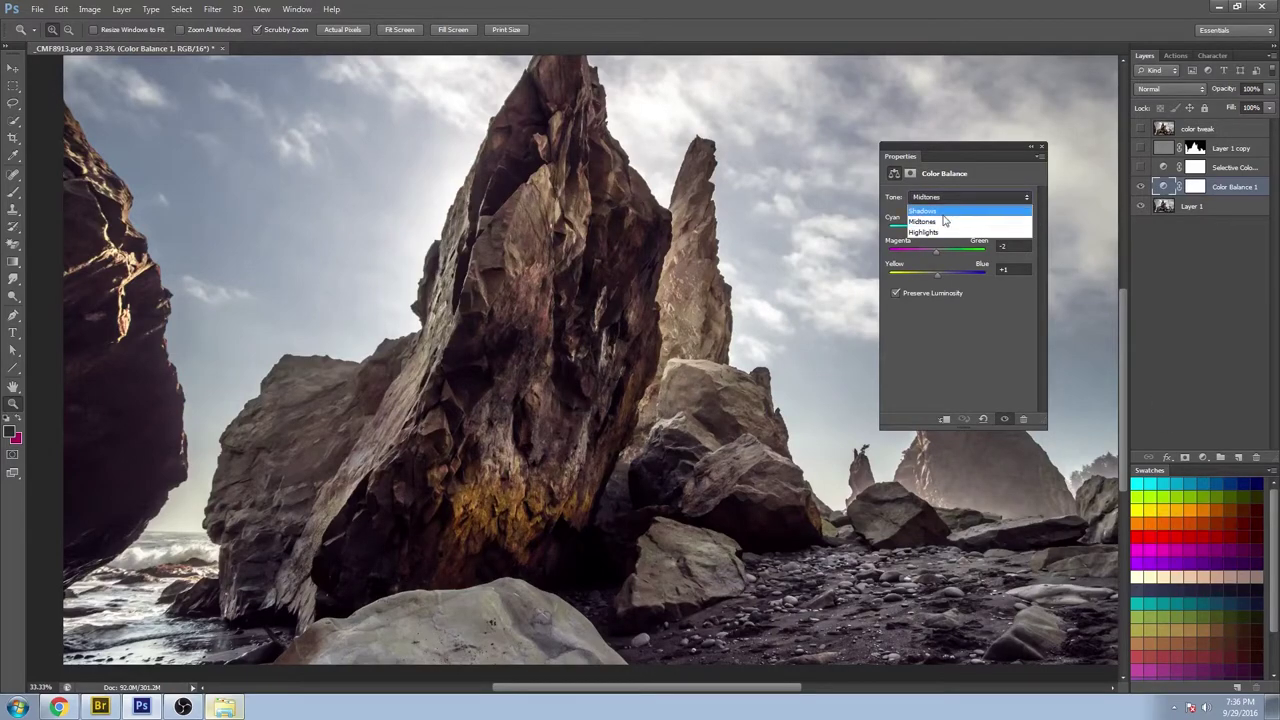
left_click(943, 216)
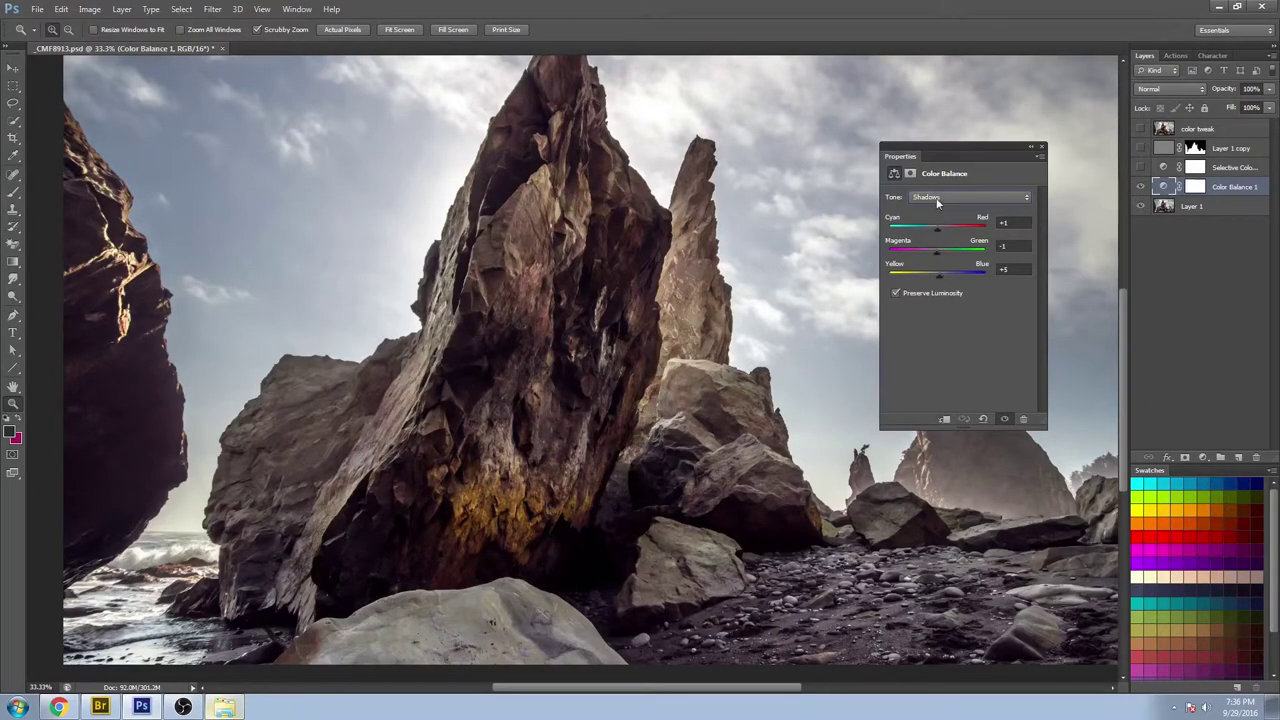
left_click(945, 197)
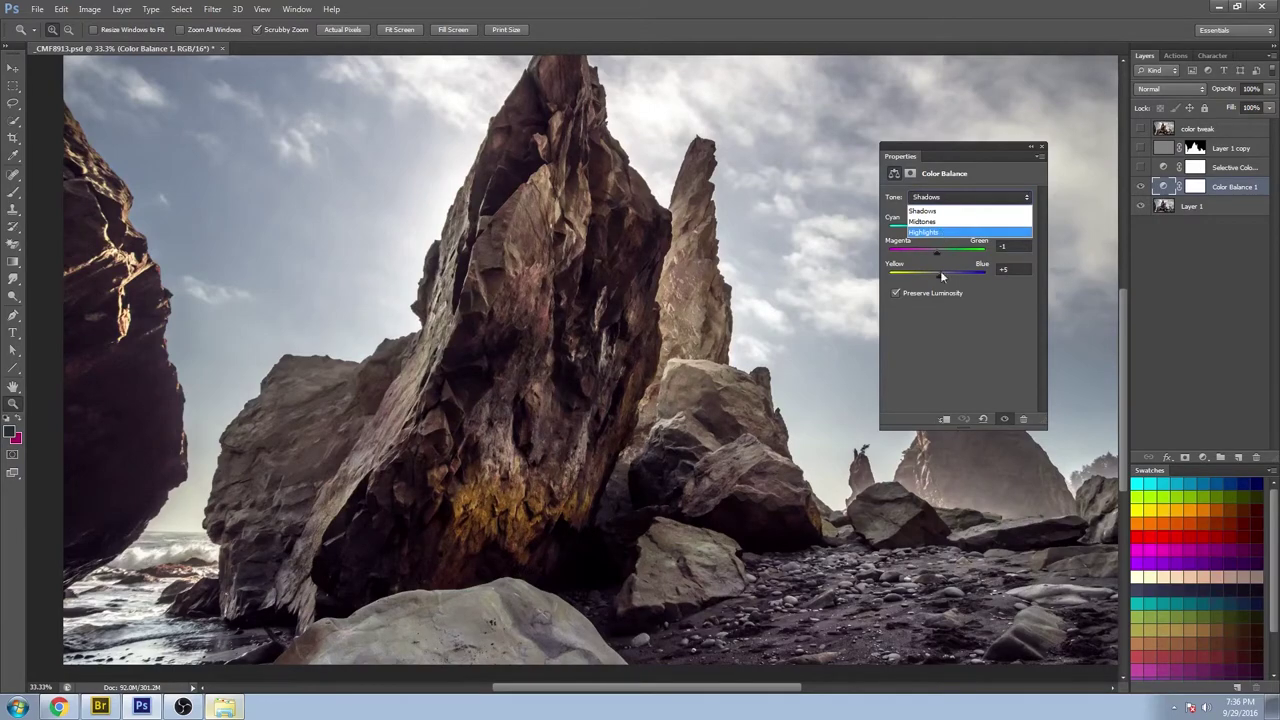
left_click(967, 338)
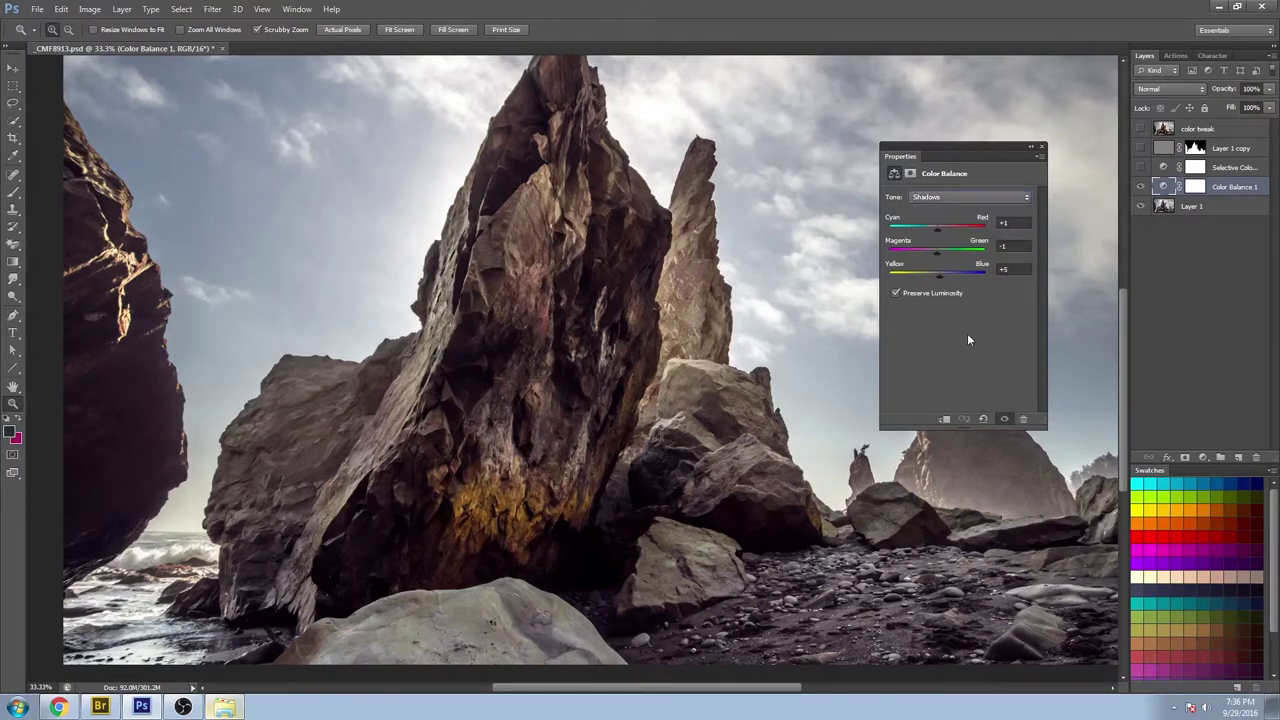
left_click(1041, 149)
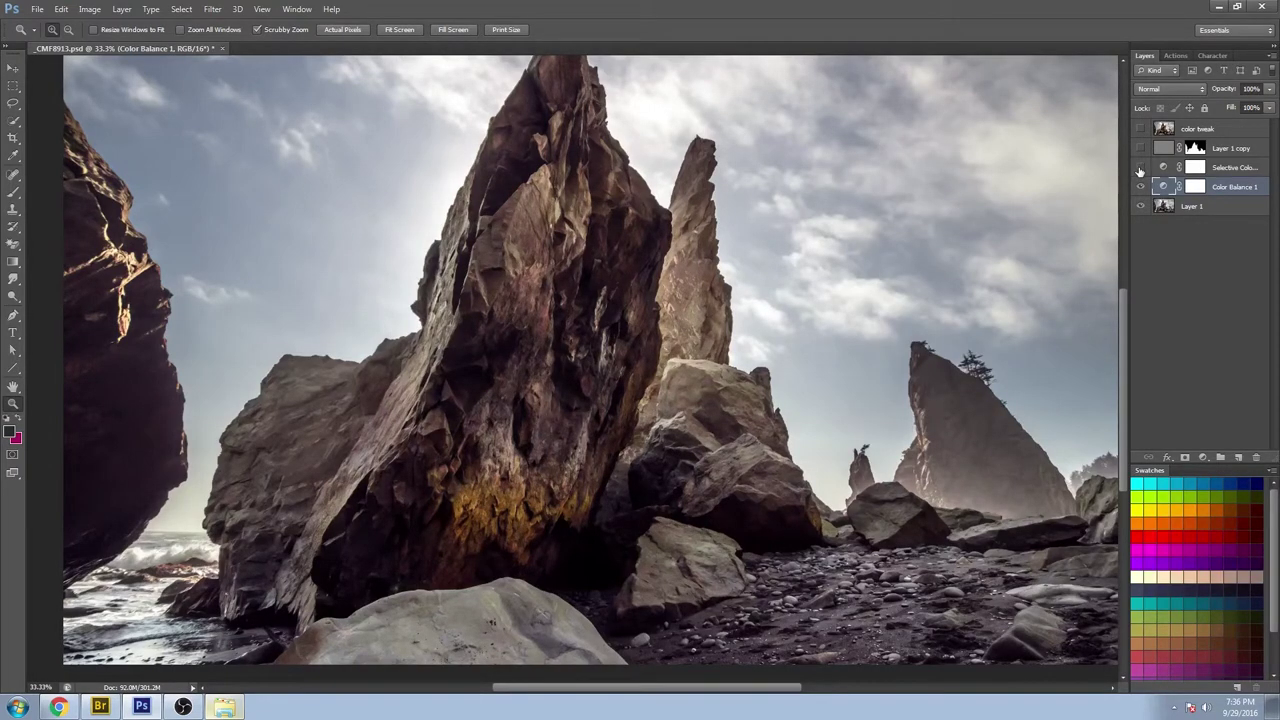
Step: Turn on Selective Color 1 and browse the adjustment layer list without adding anything
left_click(1140, 167)
double_click(1238, 169)
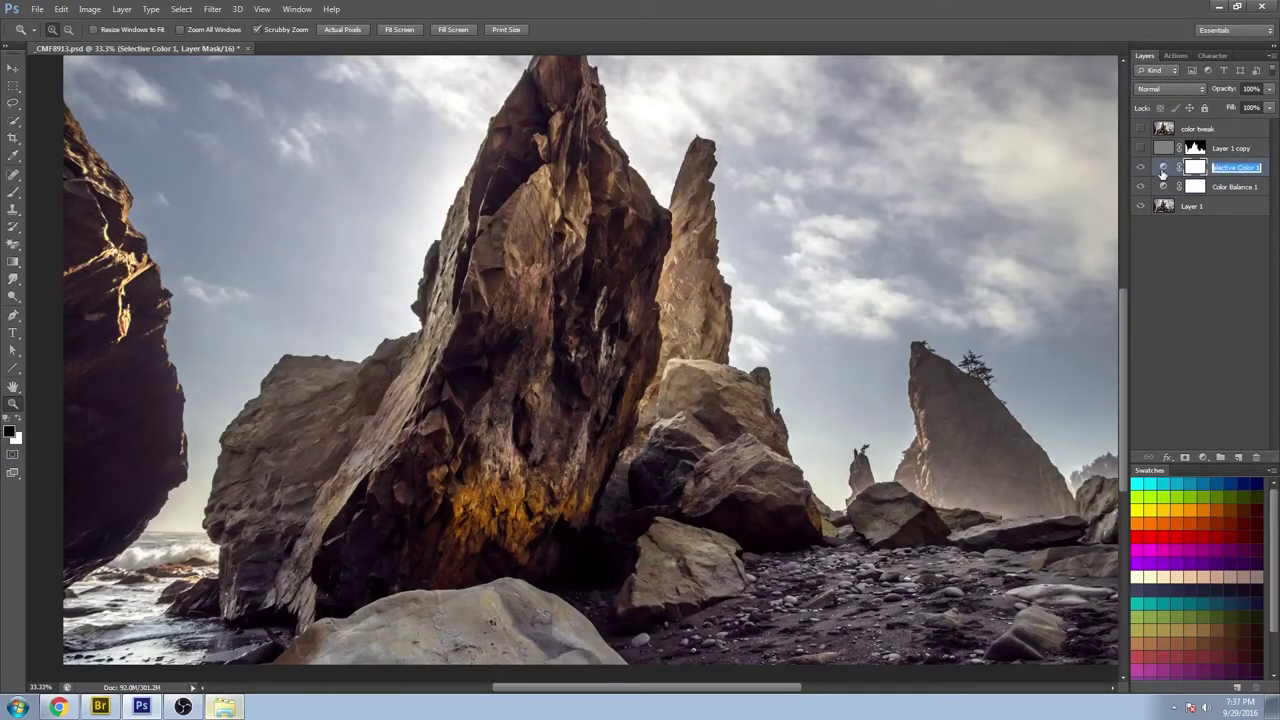
left_click(1236, 167)
left_click(1204, 458)
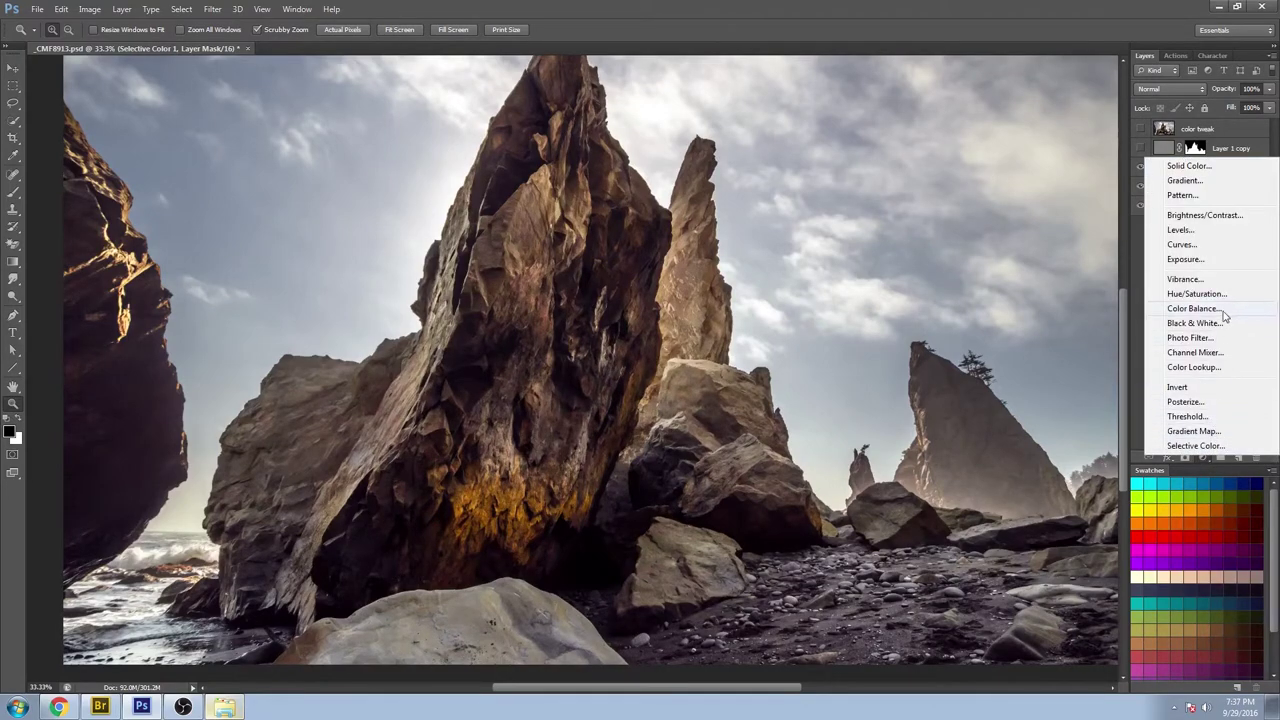
left_click(1204, 458)
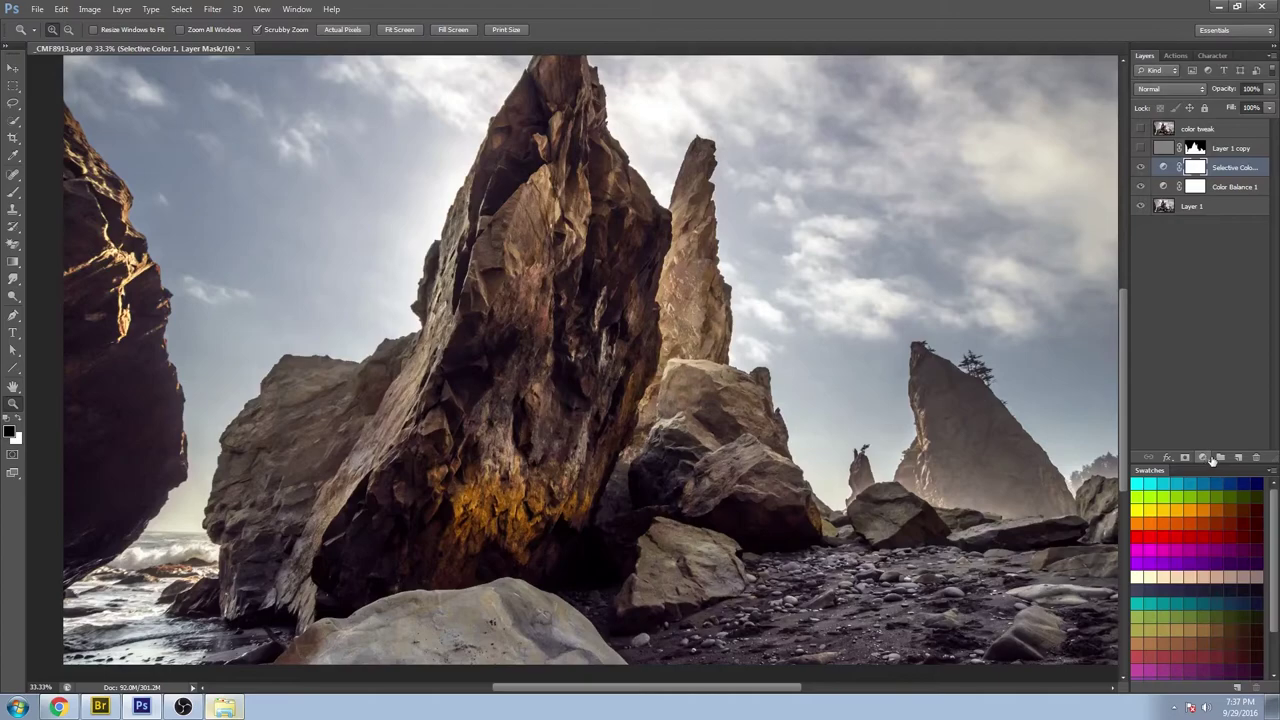
left_click(1206, 458)
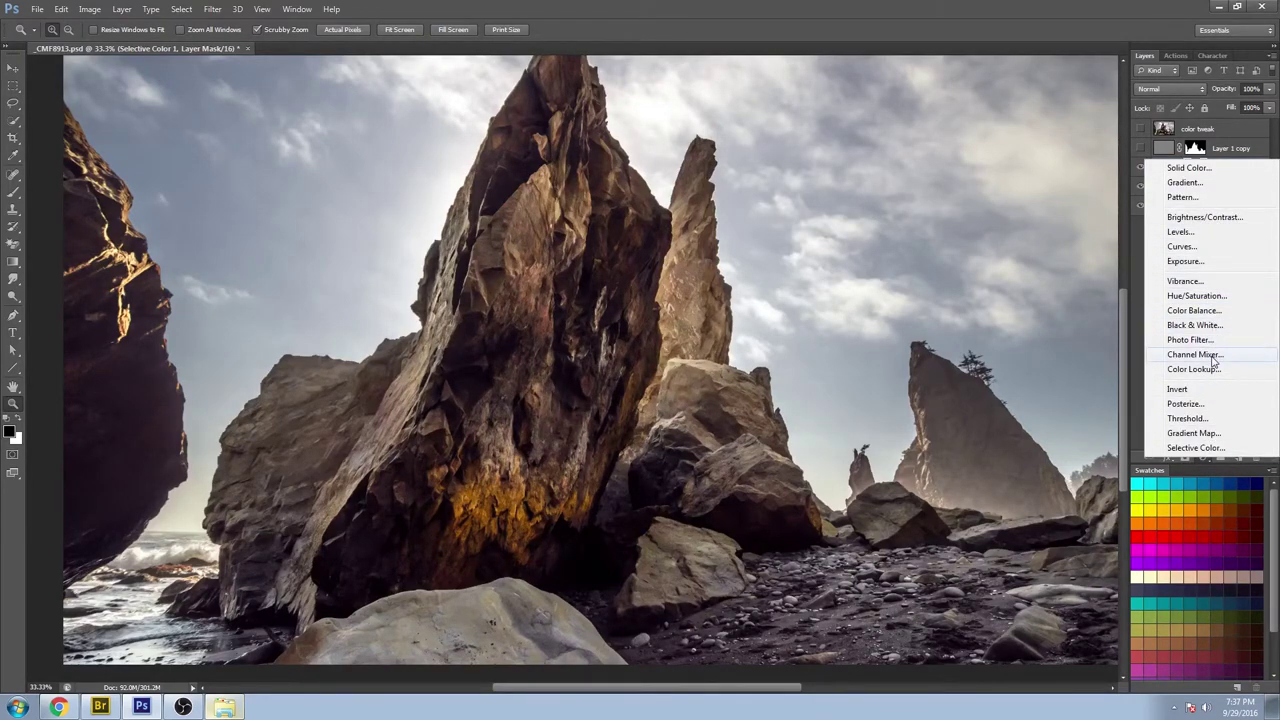
left_click(1132, 303)
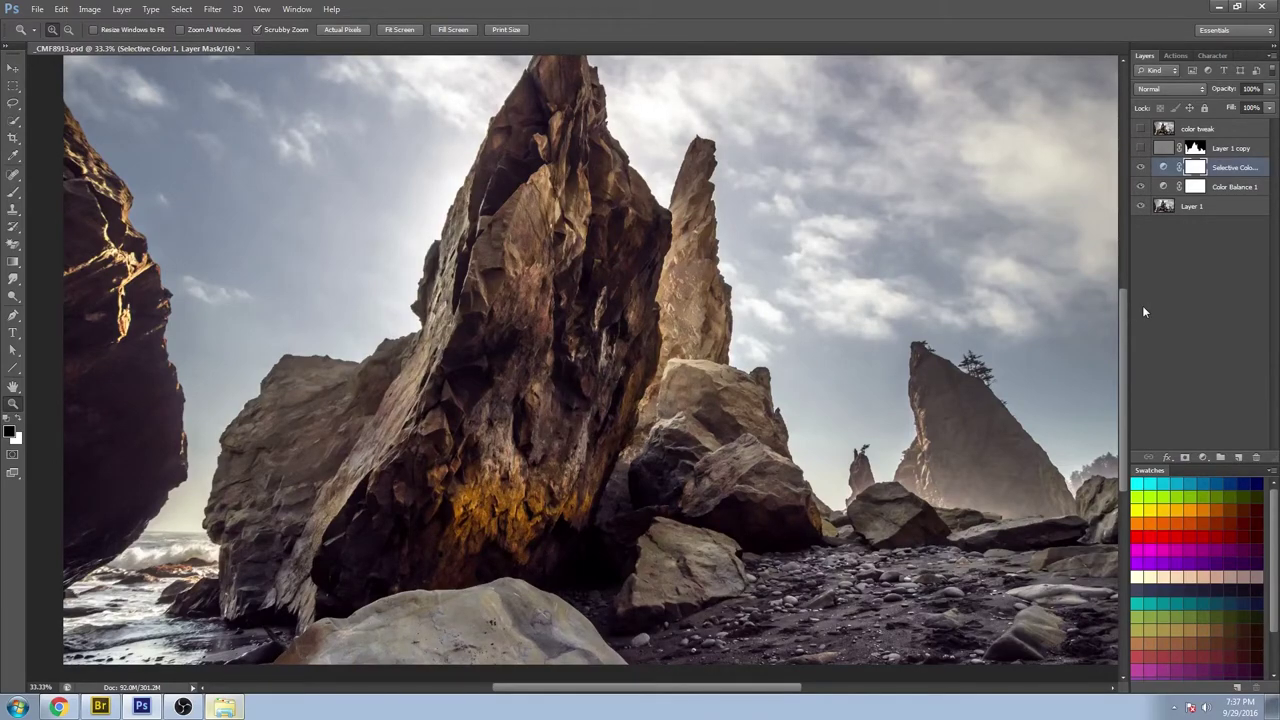
Step: Compare Selective Color 1 and Color Balance 1 on and off, leaving both and Layer 1 copy visible
left_click_drag(853, 278, 853, 278)
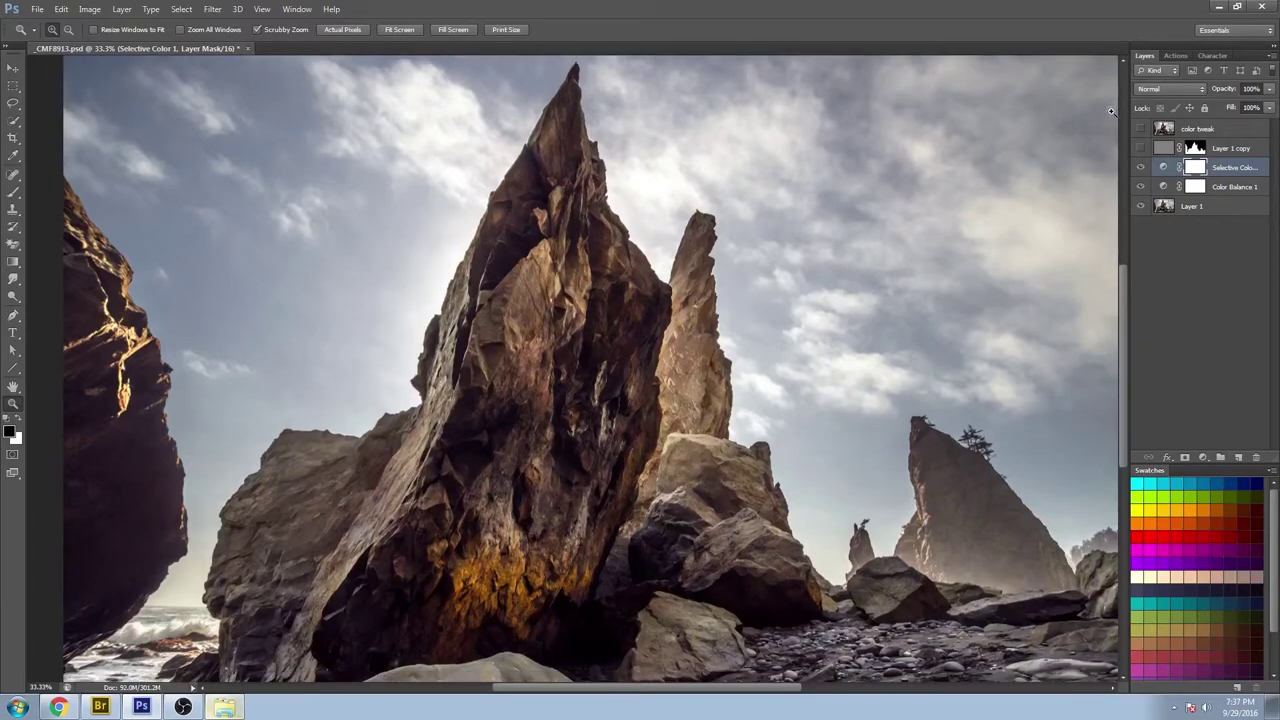
left_click(1140, 167)
left_click(1140, 186)
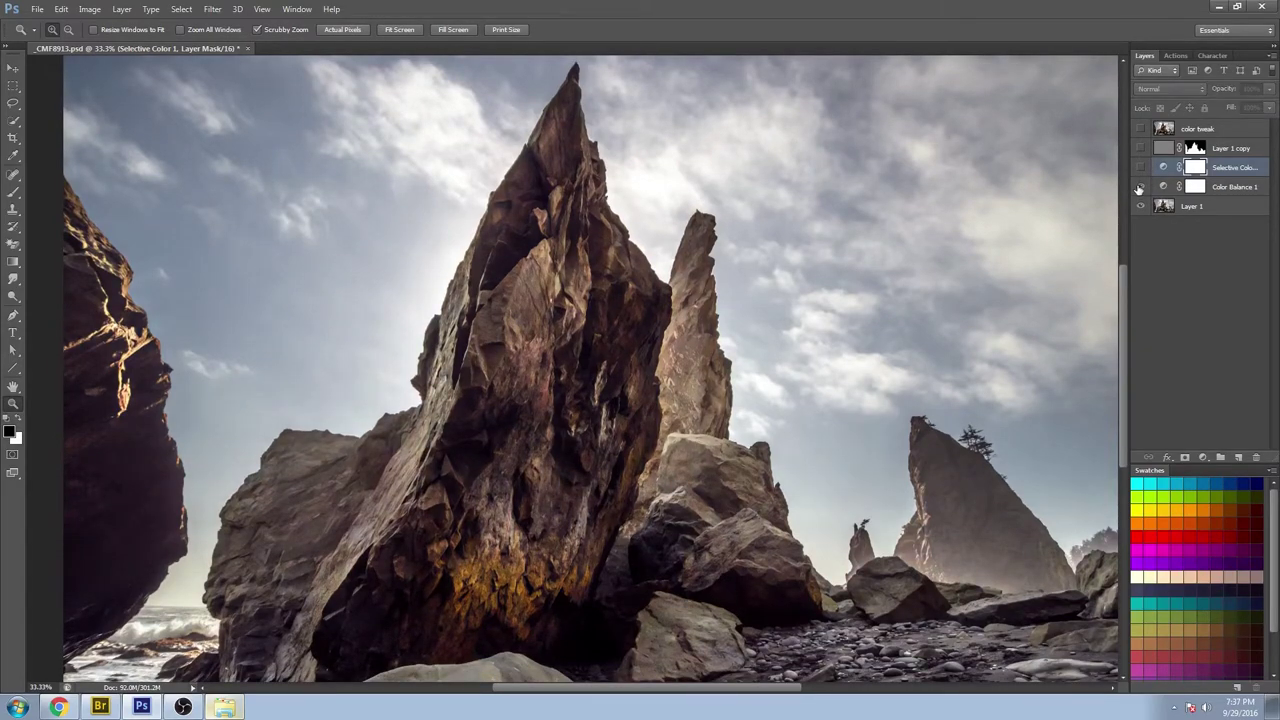
left_click(1141, 167)
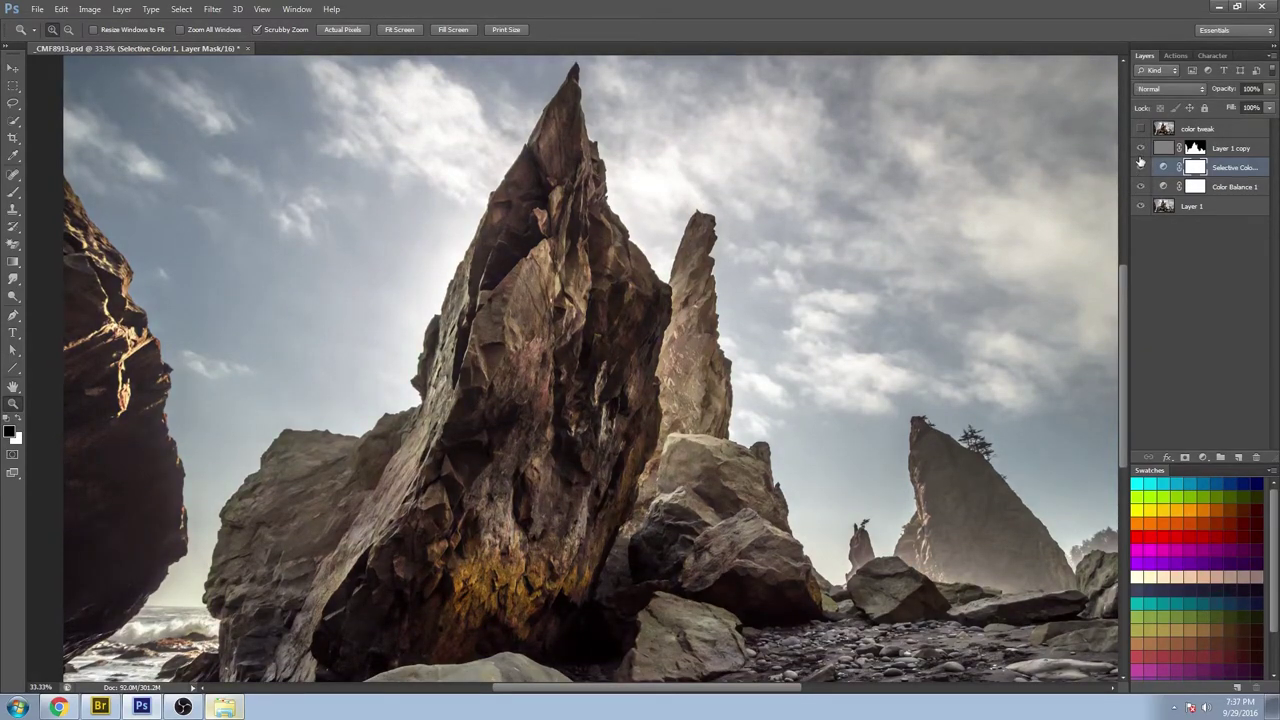
left_click(1141, 167)
left_click(1141, 186)
left_click(1141, 167)
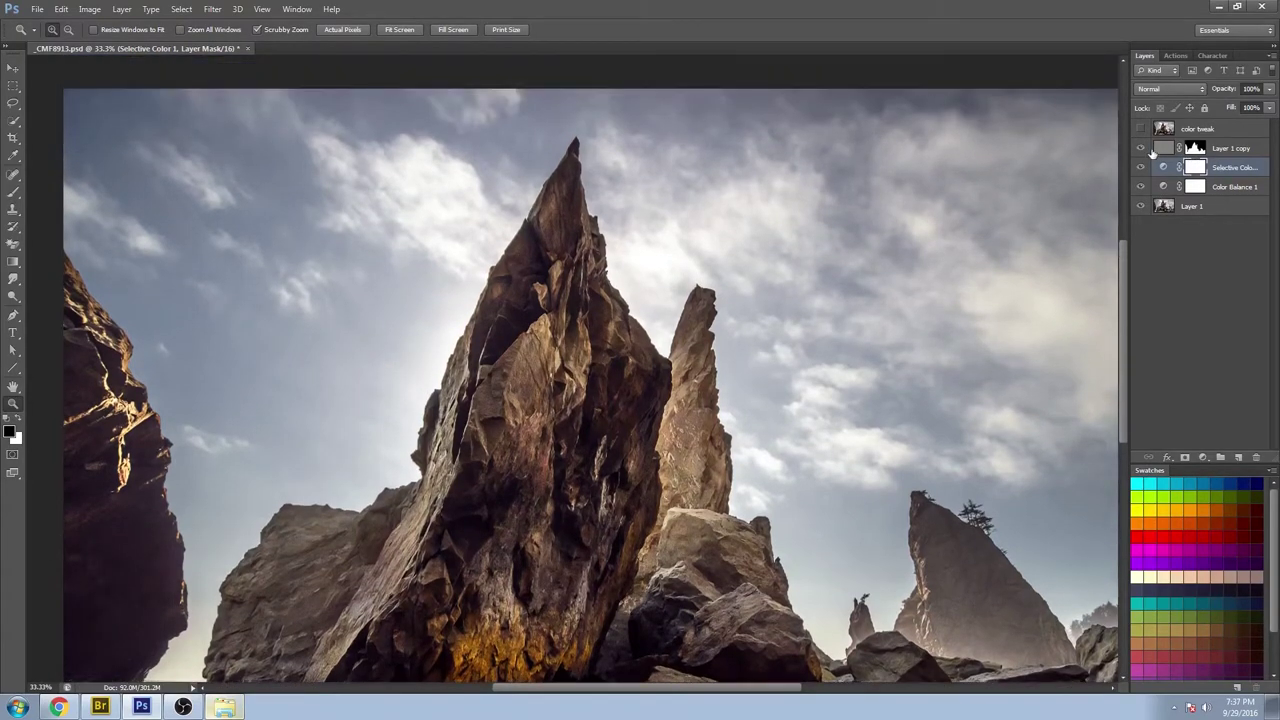
left_click(1140, 149)
Step: Open High Pass on Layer 1 copy and set the radius to 36 pixels
left_click(1163, 152)
left_click(220, 9)
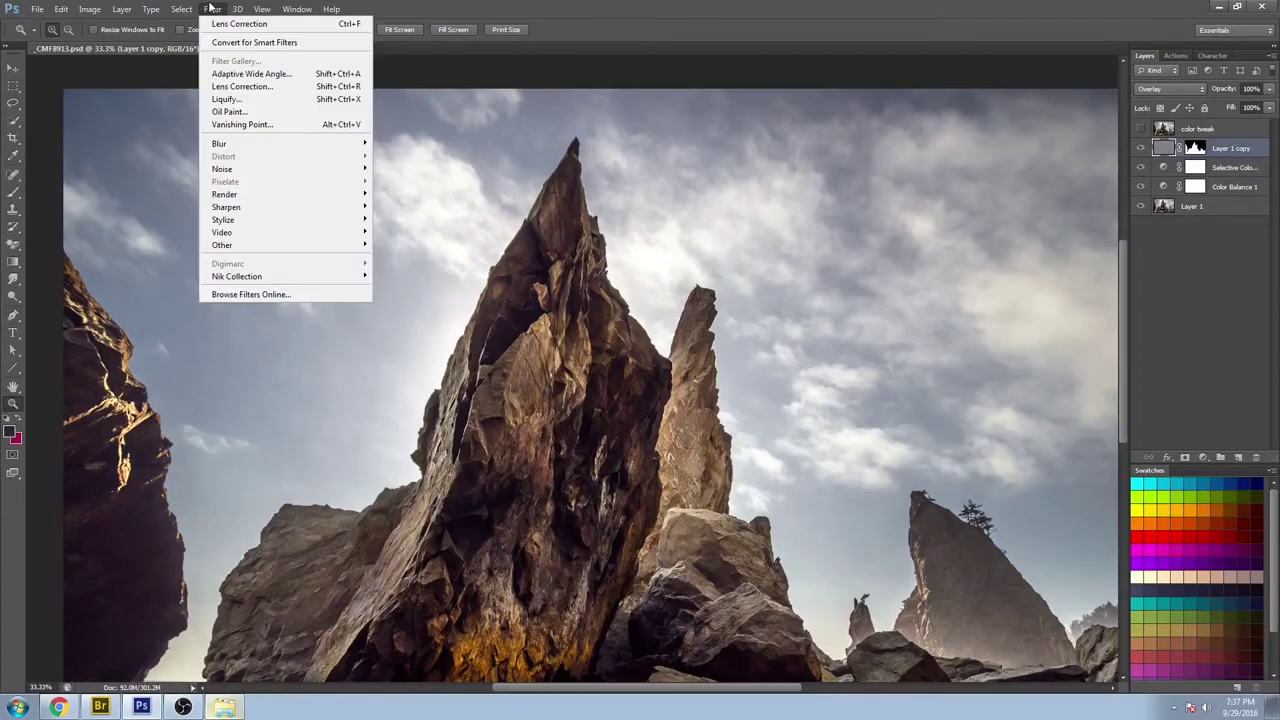
mouse_move(316, 244)
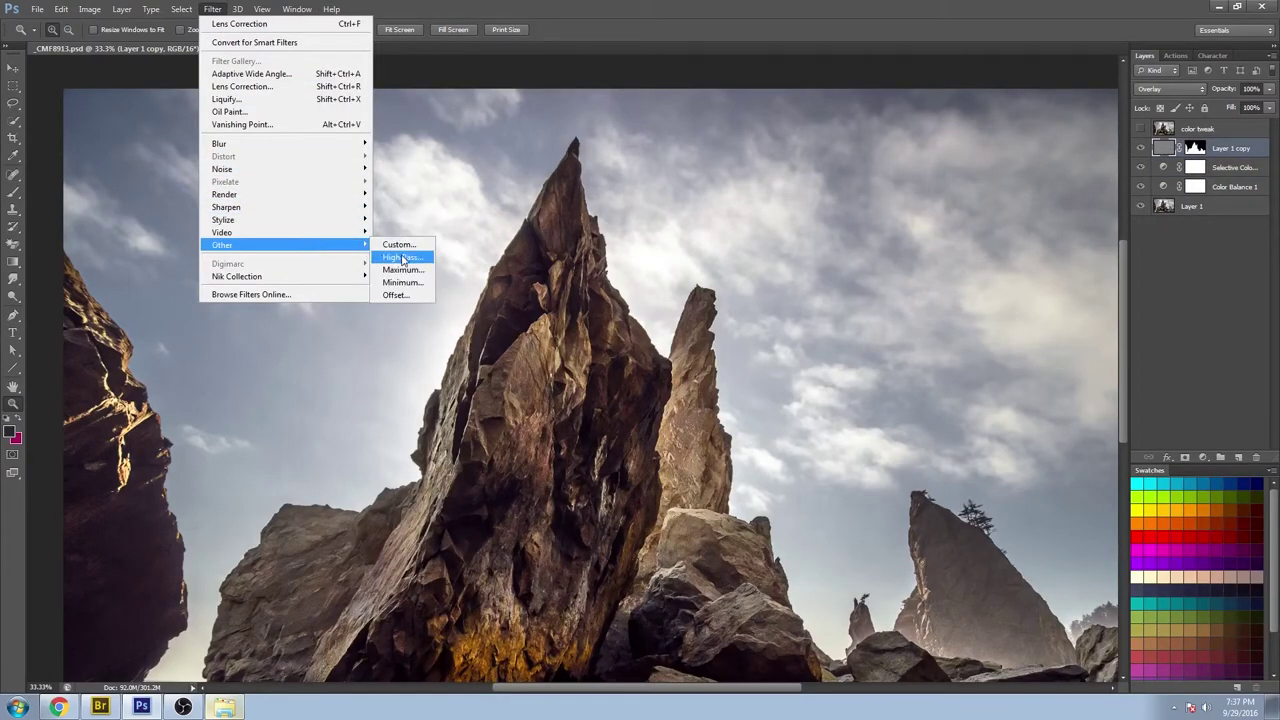
left_click(403, 258)
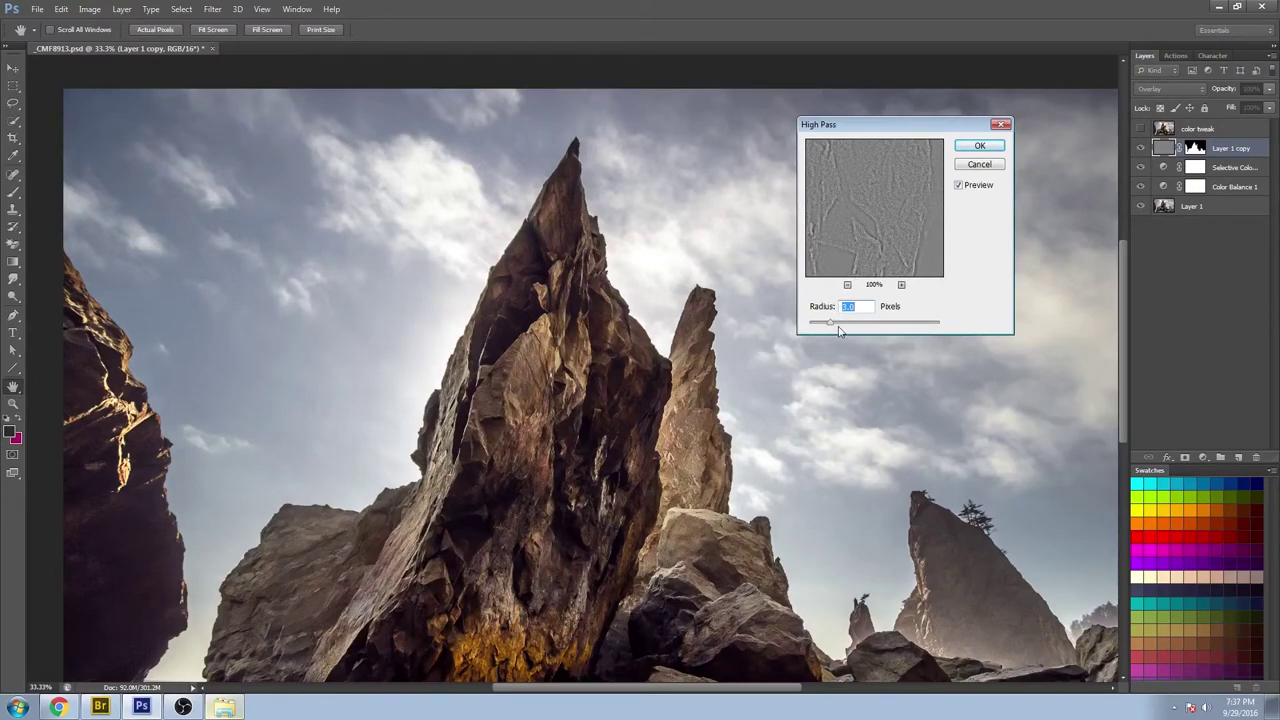
type("3")
left_click_drag(824, 323, 875, 324)
Step: Check the High Pass preview on the rock edges, then apply the filter
left_click(847, 285)
left_click(847, 285)
left_click_drag(855, 195, 869, 233)
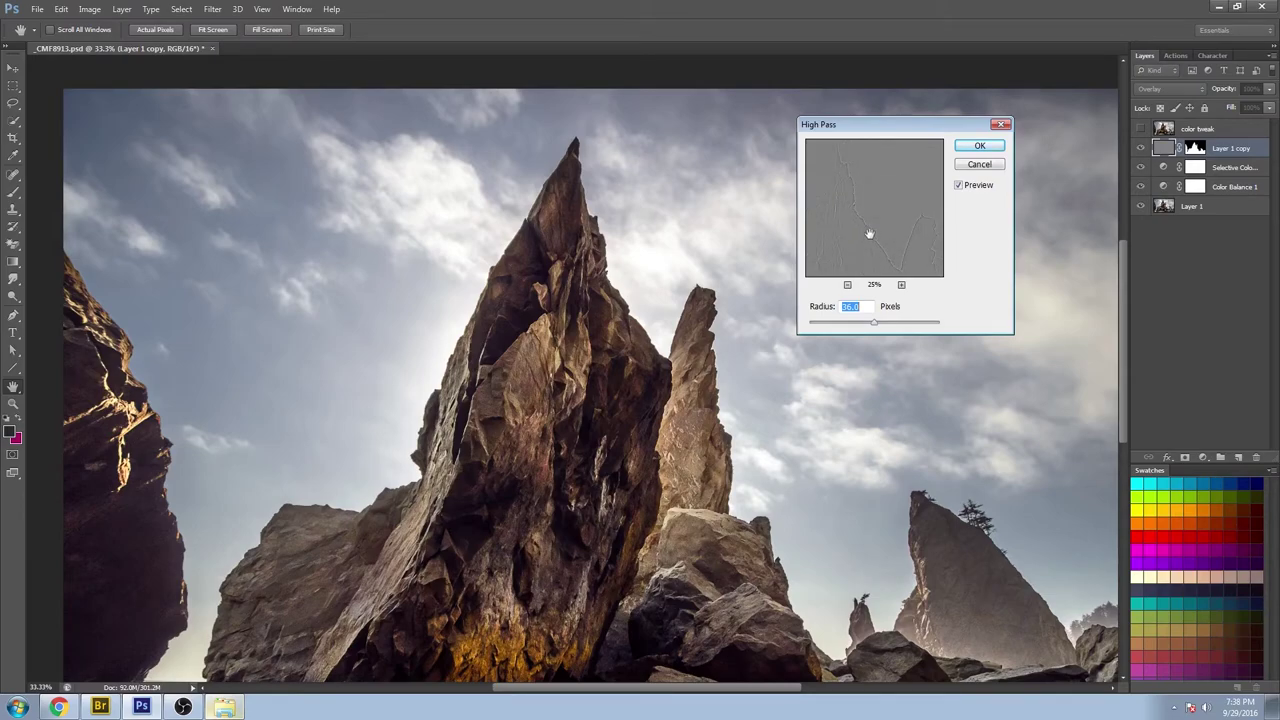
left_click(901, 285)
left_click(901, 285)
key("z")
left_click(969, 166)
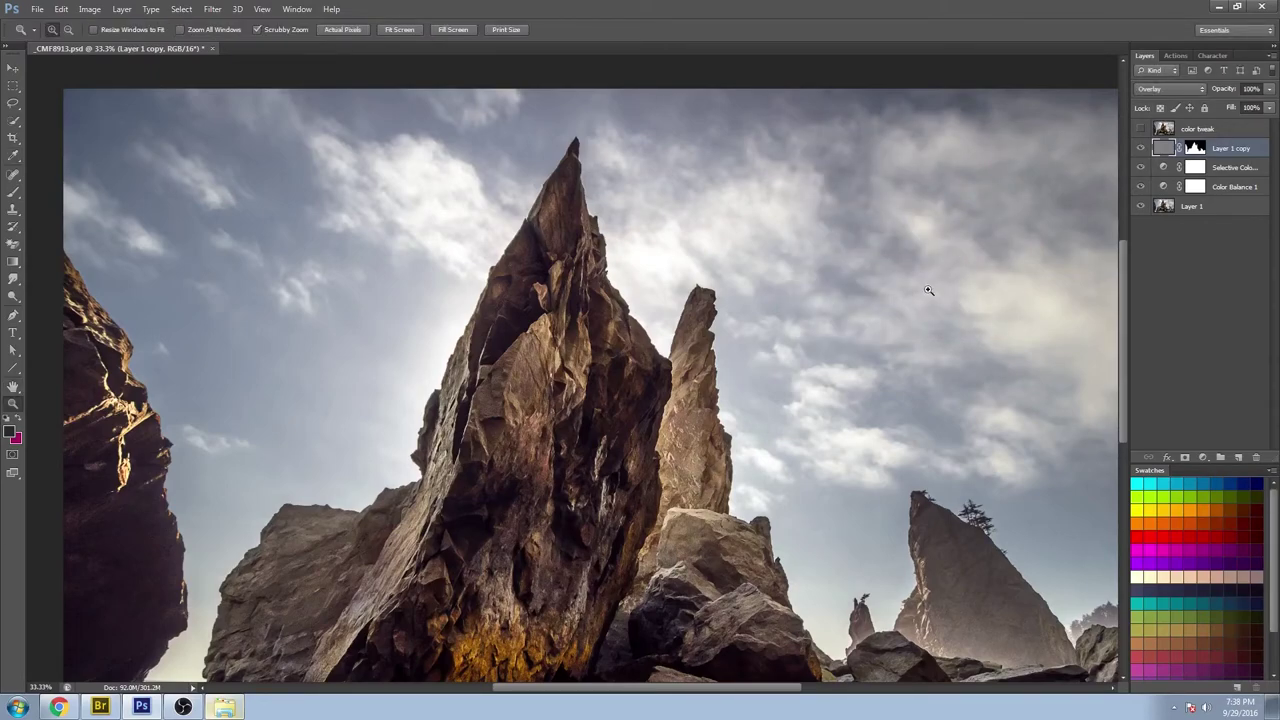
left_click(770, 385, "alt")
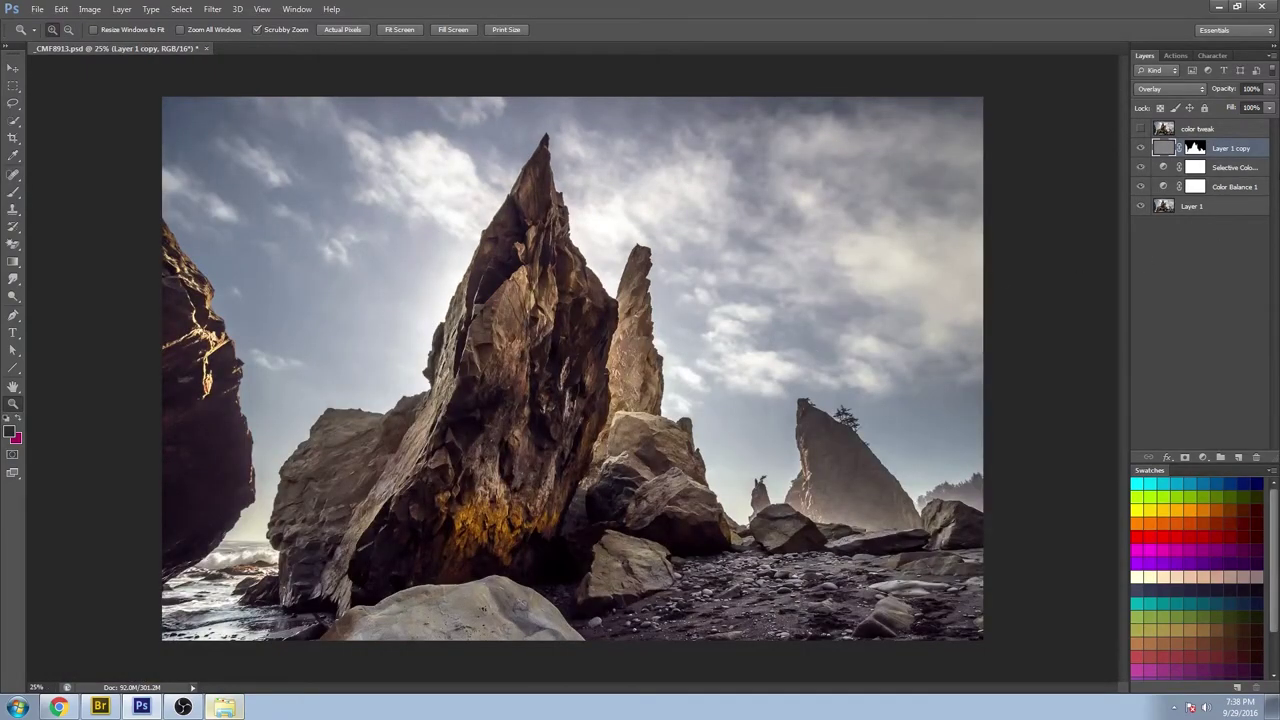
left_click(1141, 148)
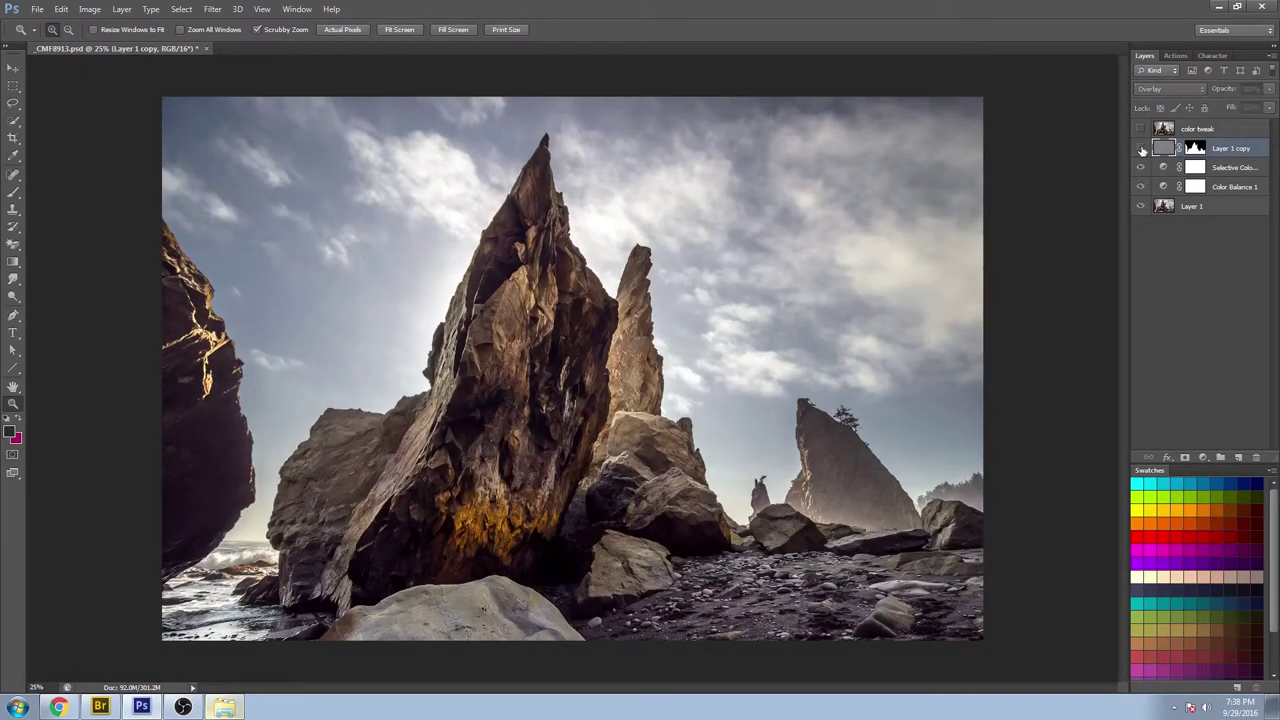
left_click(1141, 148)
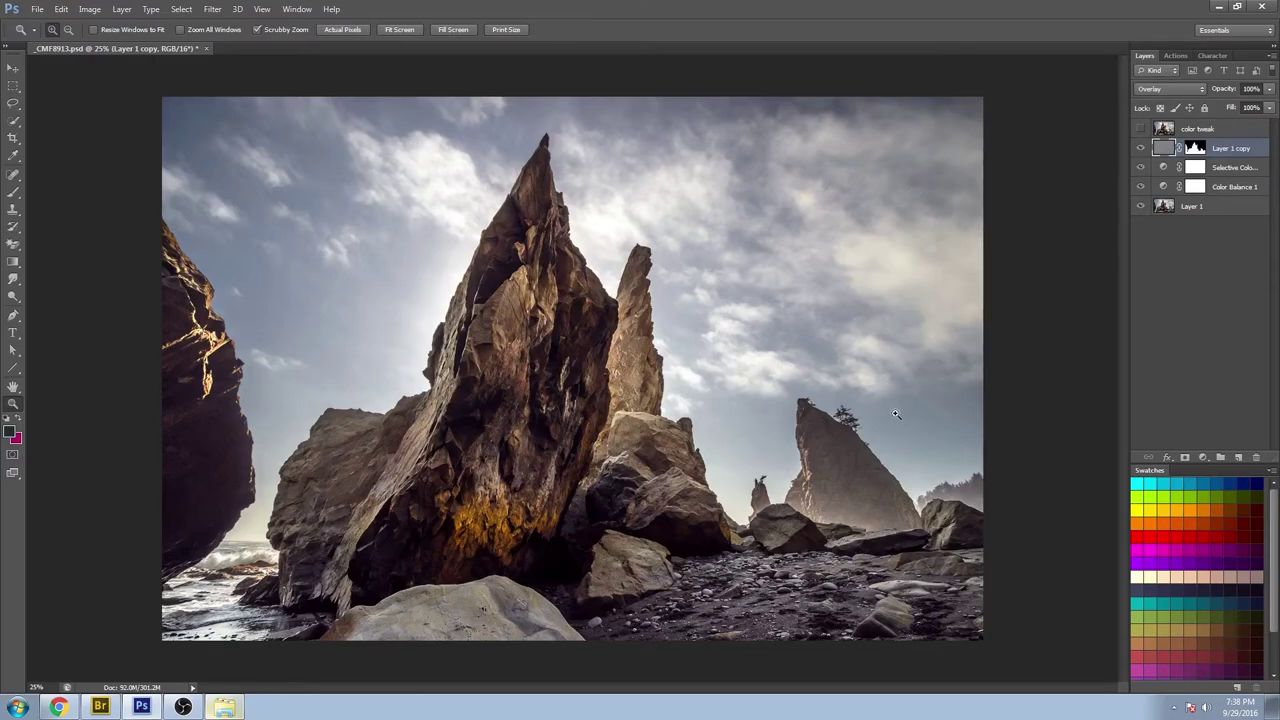
left_click(1195, 149, "ctrl")
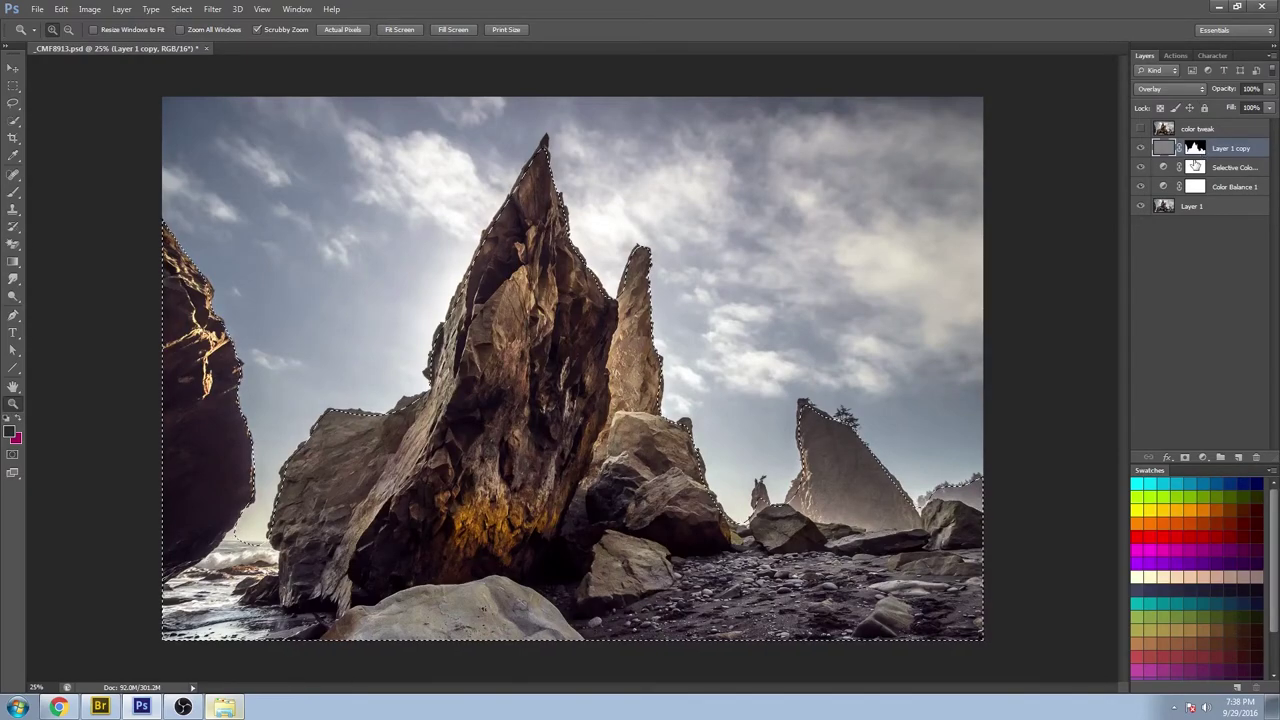
key("ctrl+d")
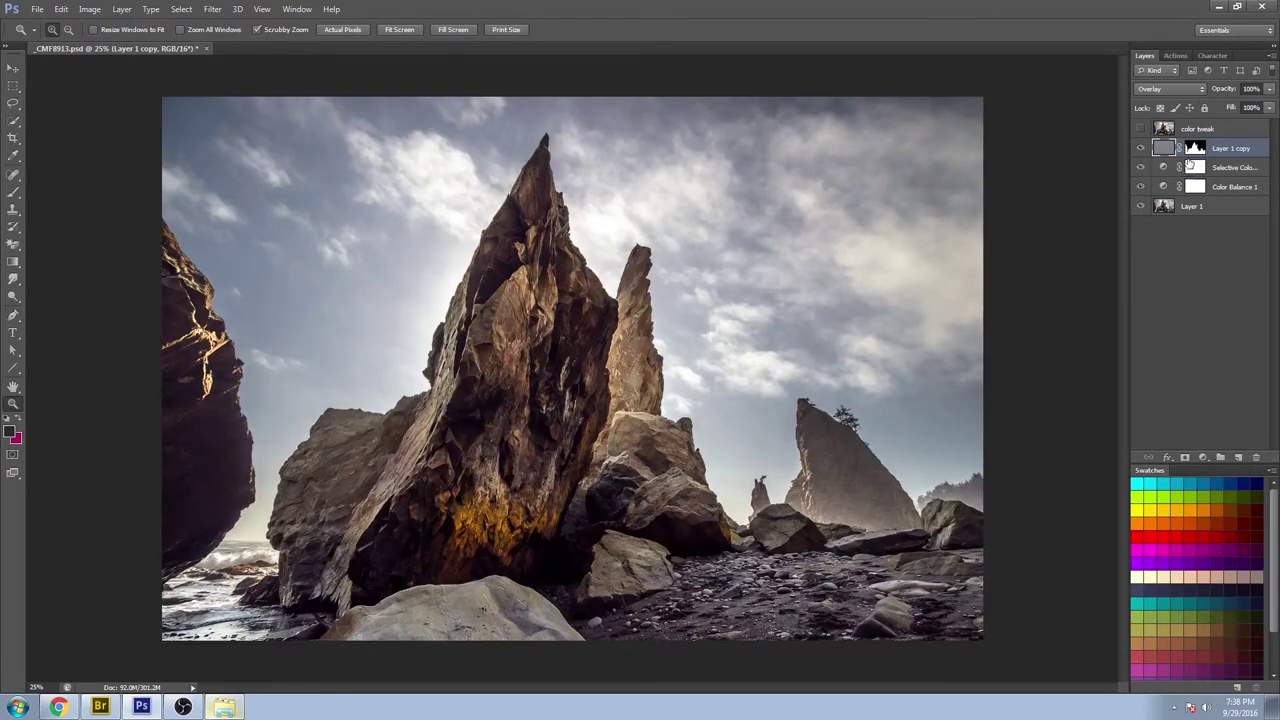
left_click(1196, 148, "alt+shift")
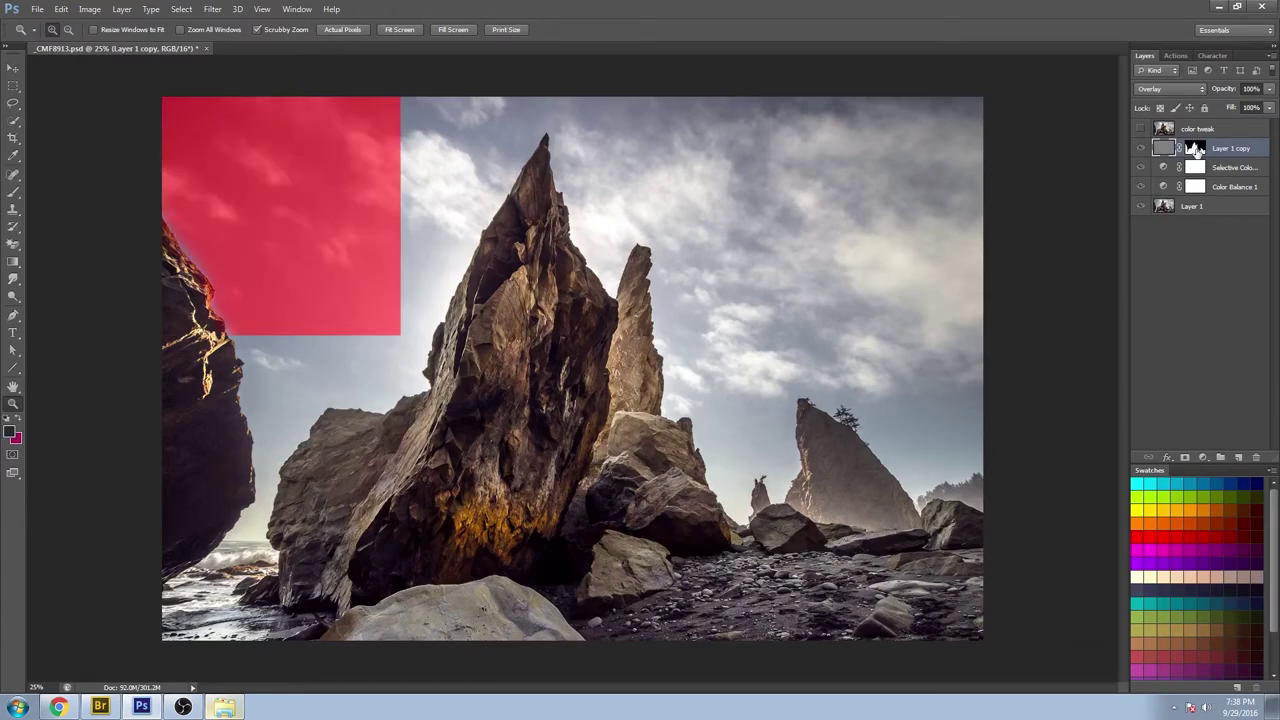
left_click(1196, 148, "alt+shift")
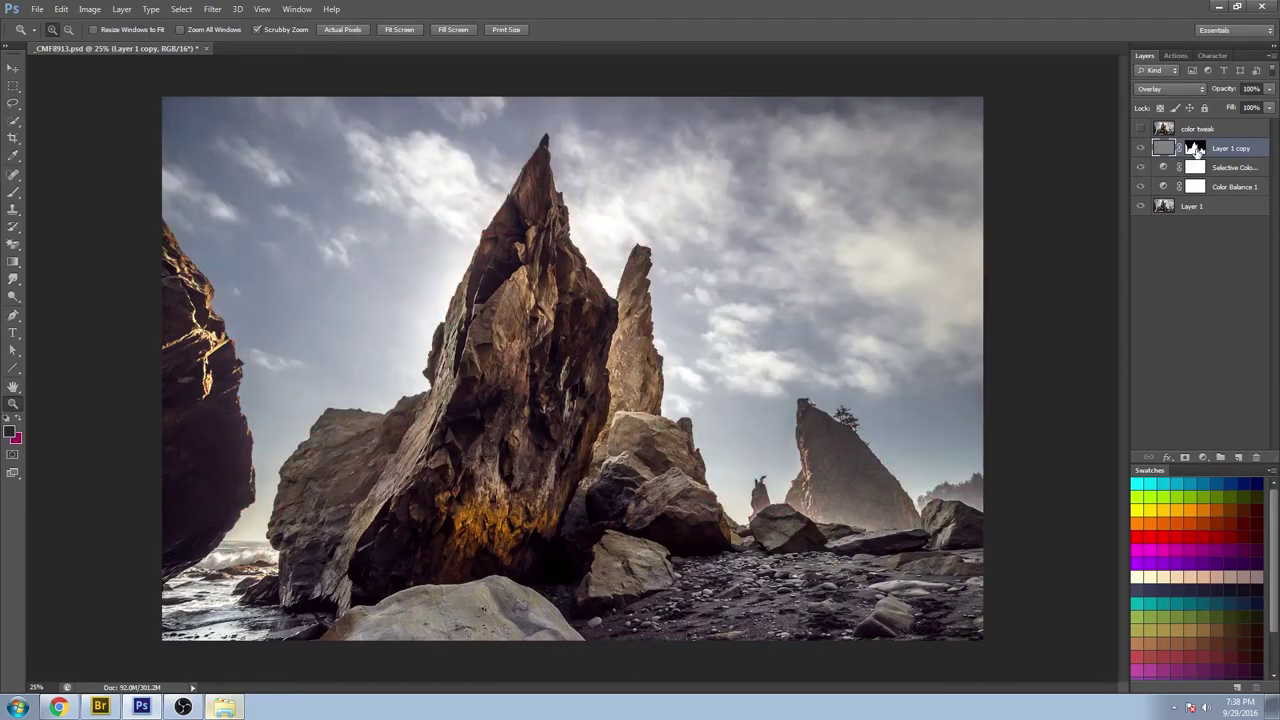
left_click(1196, 148, "alt+shift")
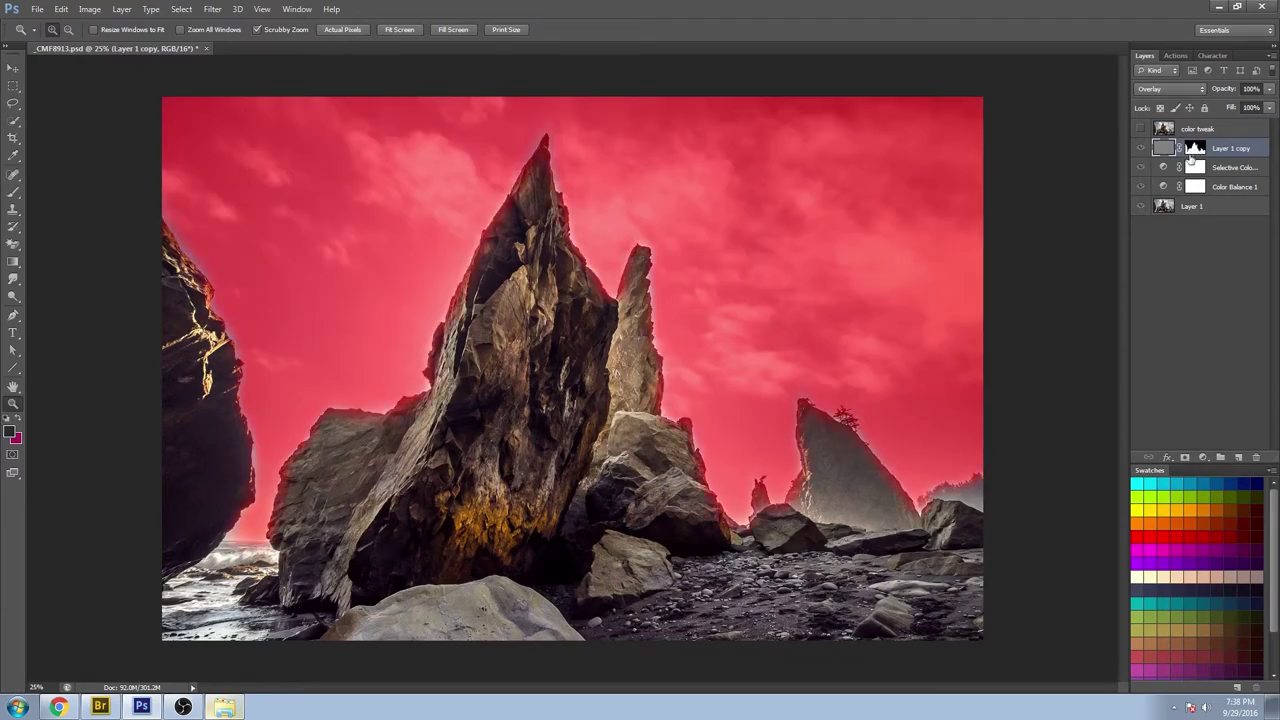
left_click(1190, 148, "alt+shift")
left_click(1190, 148, "alt+shift")
left_click(1190, 148, "alt+shift")
left_click(1190, 148, "alt+shift")
left_click(1190, 148, "alt+shift")
left_click(1190, 148, "alt+shift")
left_click(1190, 162, "alt+shift")
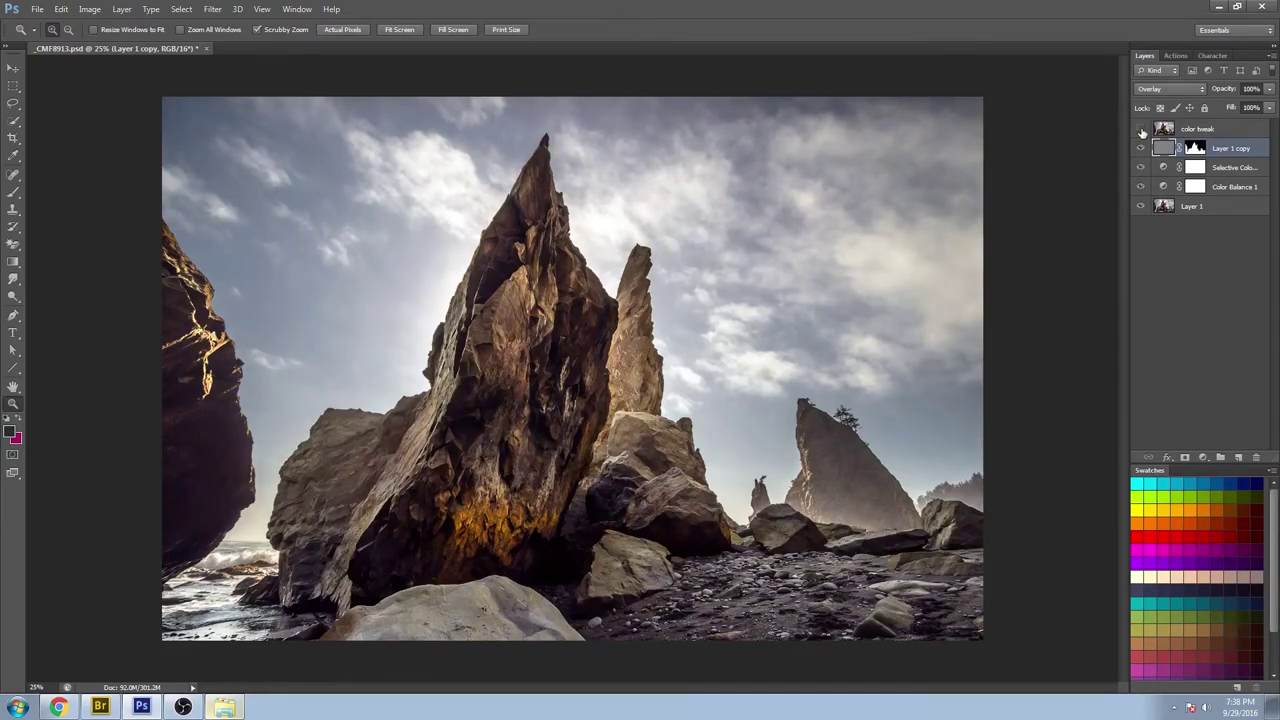
Step: Show color tweak and group it with Layer 1 copy, Selective Color 1 and Color Balance 1 as 'after'
left_click(1142, 132)
left_click(1231, 189)
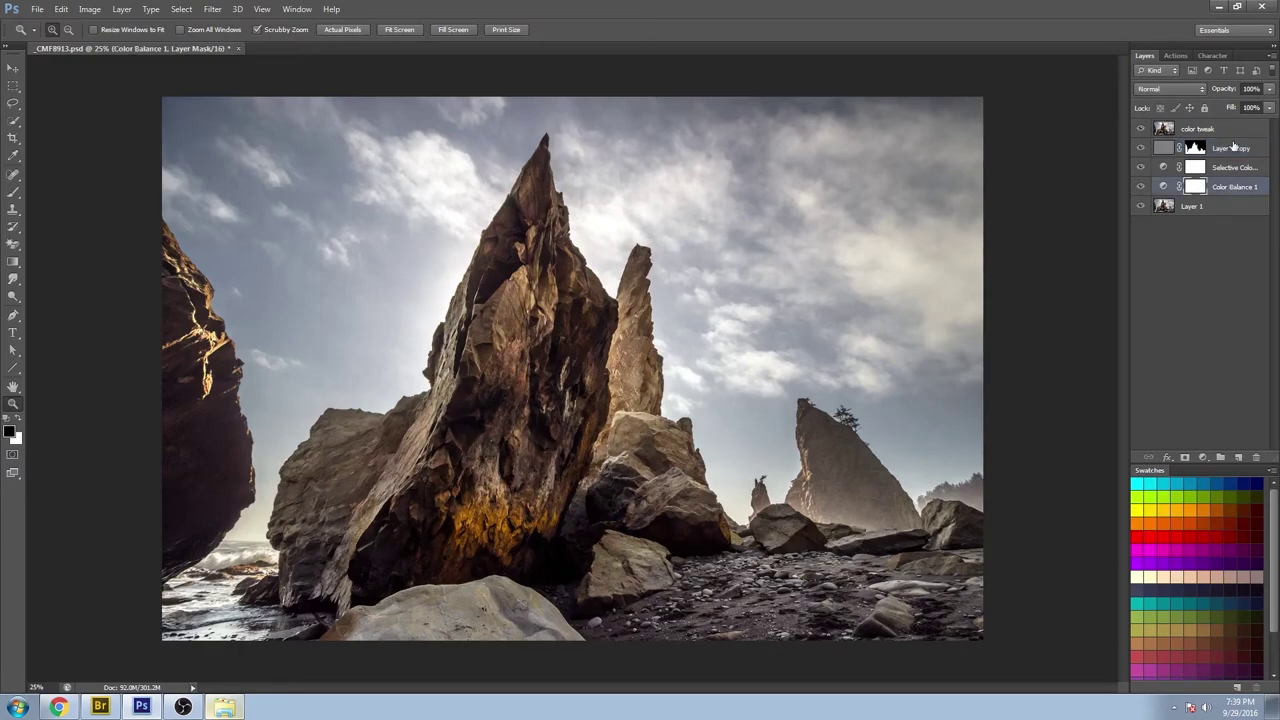
left_click(1241, 132, "shift")
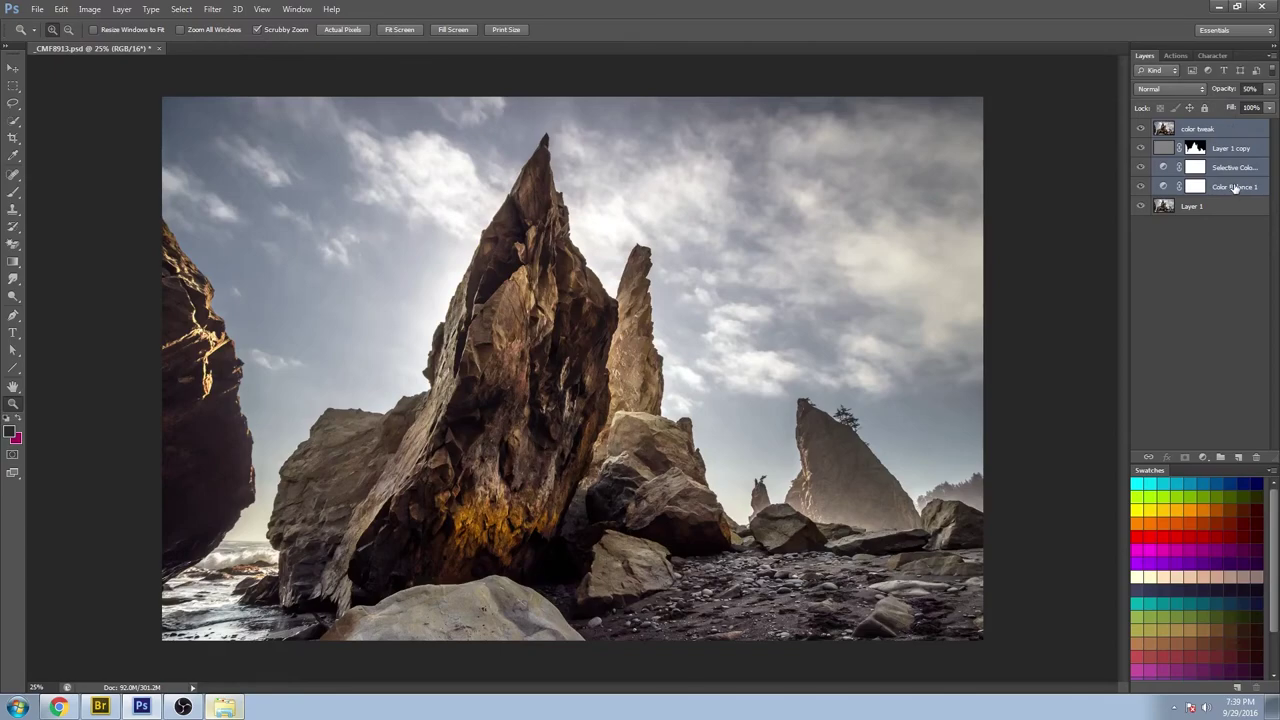
left_click(1272, 60)
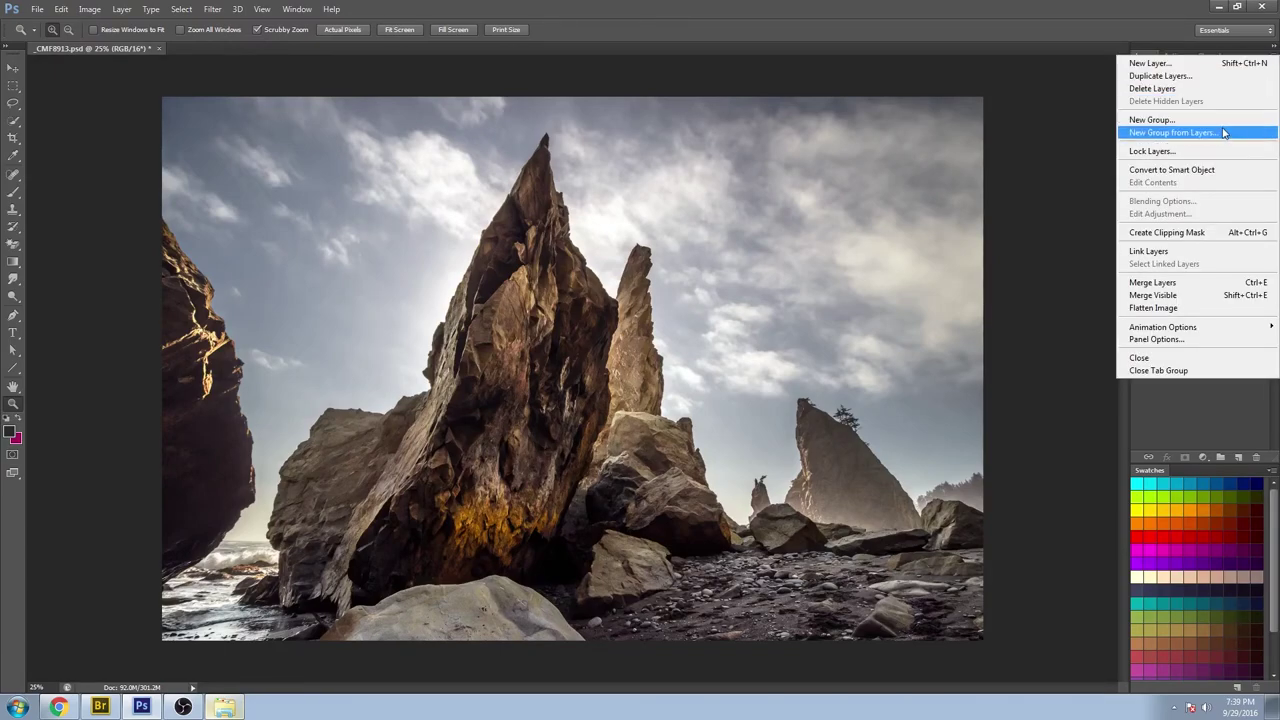
left_click(1181, 136)
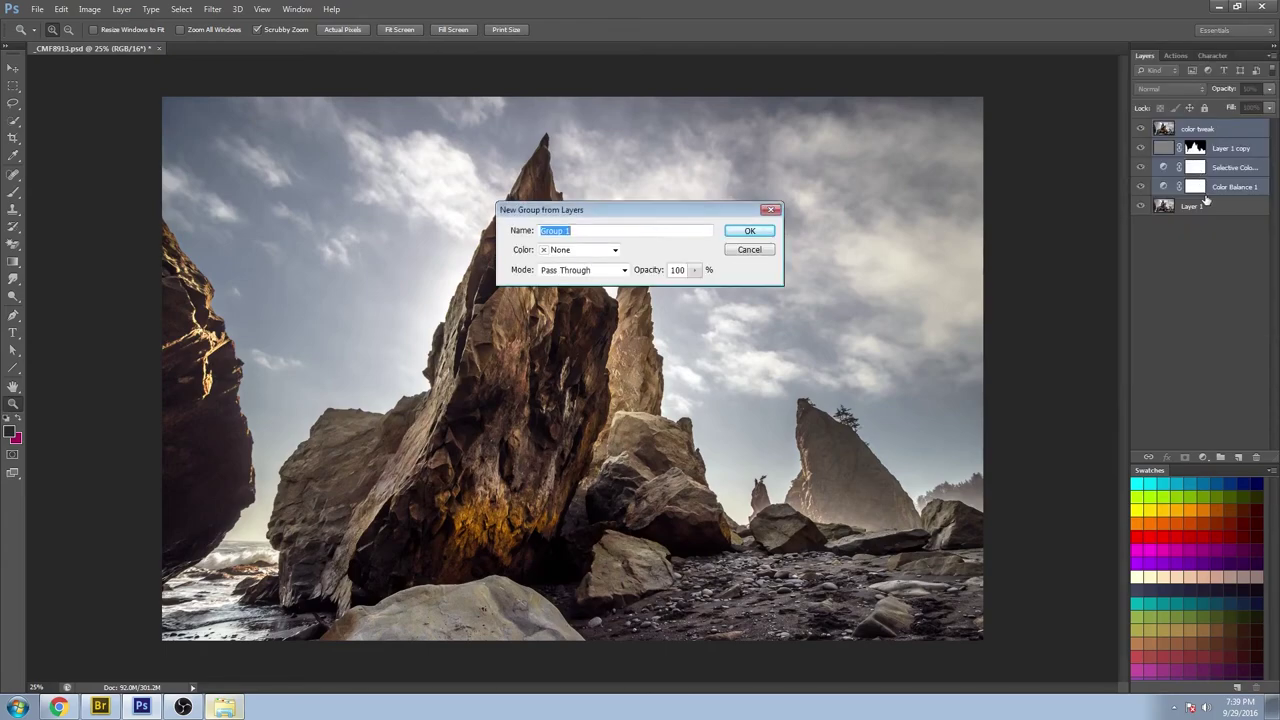
type("after")
key("Return")
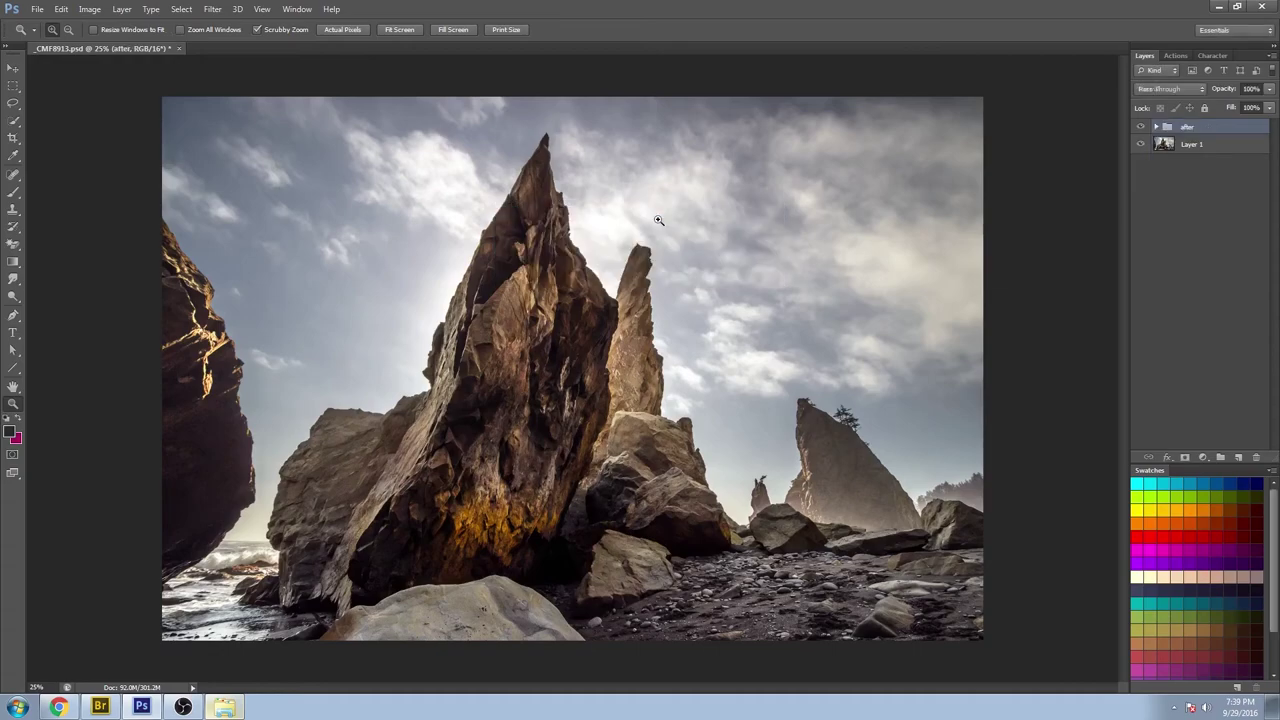
Step: Rename the base photo layer Layer 1 to 'before'
double_click(1194, 144)
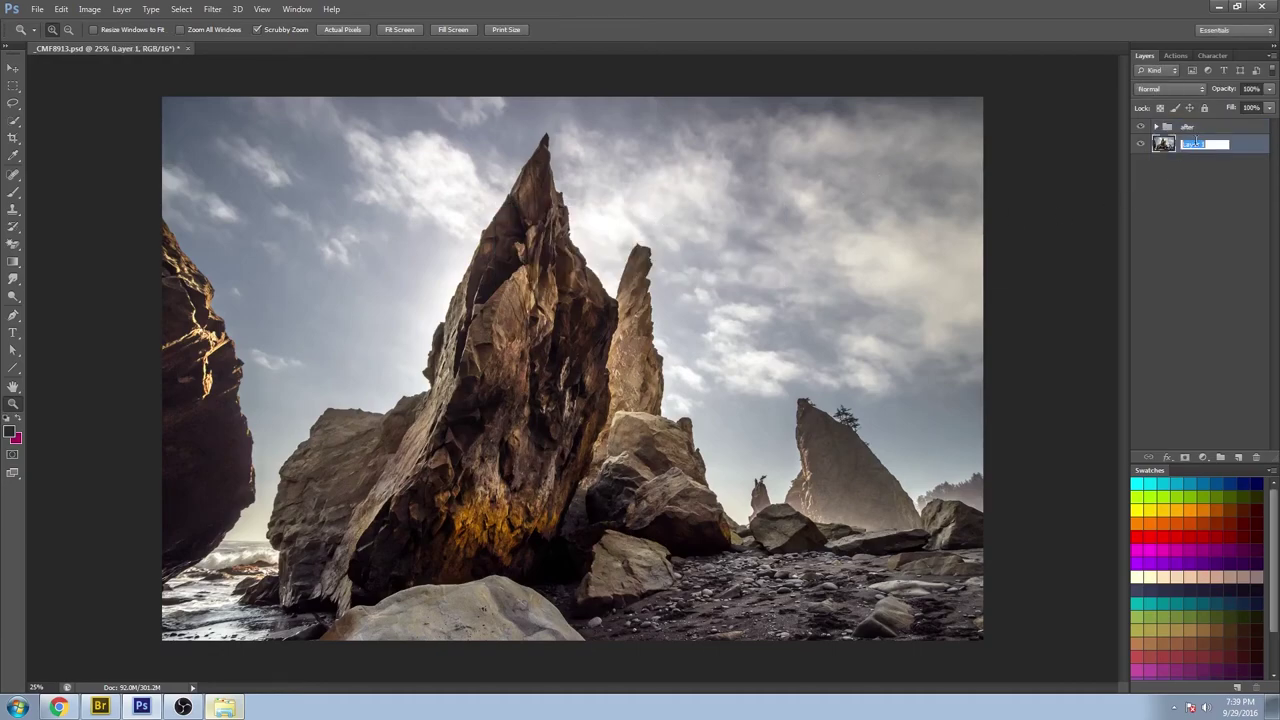
type("before")
key("Return")
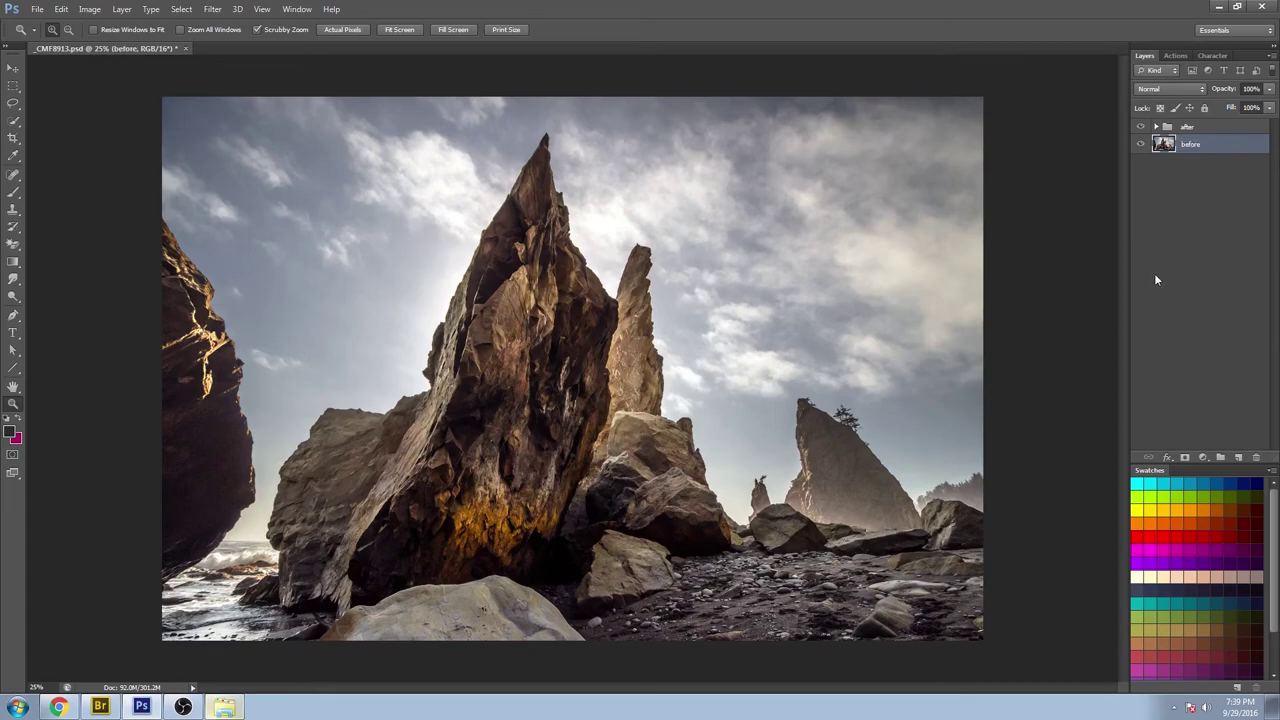